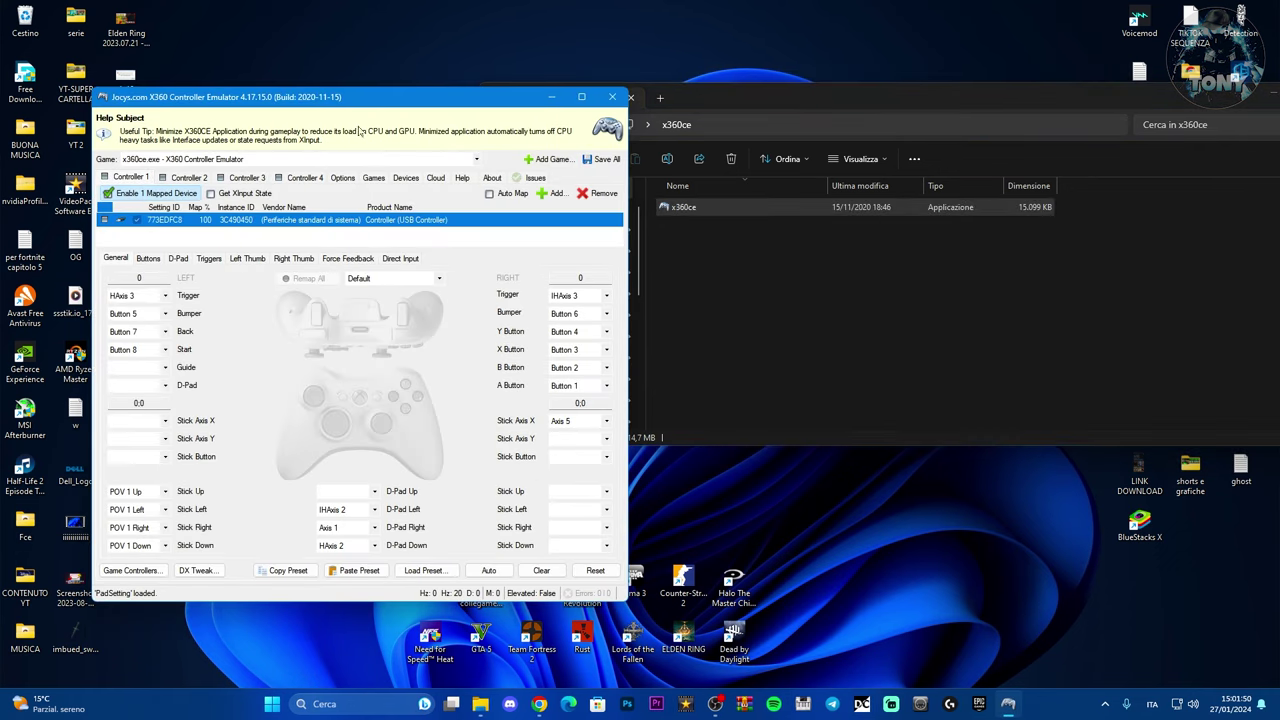
Step: Remove the mapped USB Controller device from Controller 1
left_click_drag(378, 104, 410, 80)
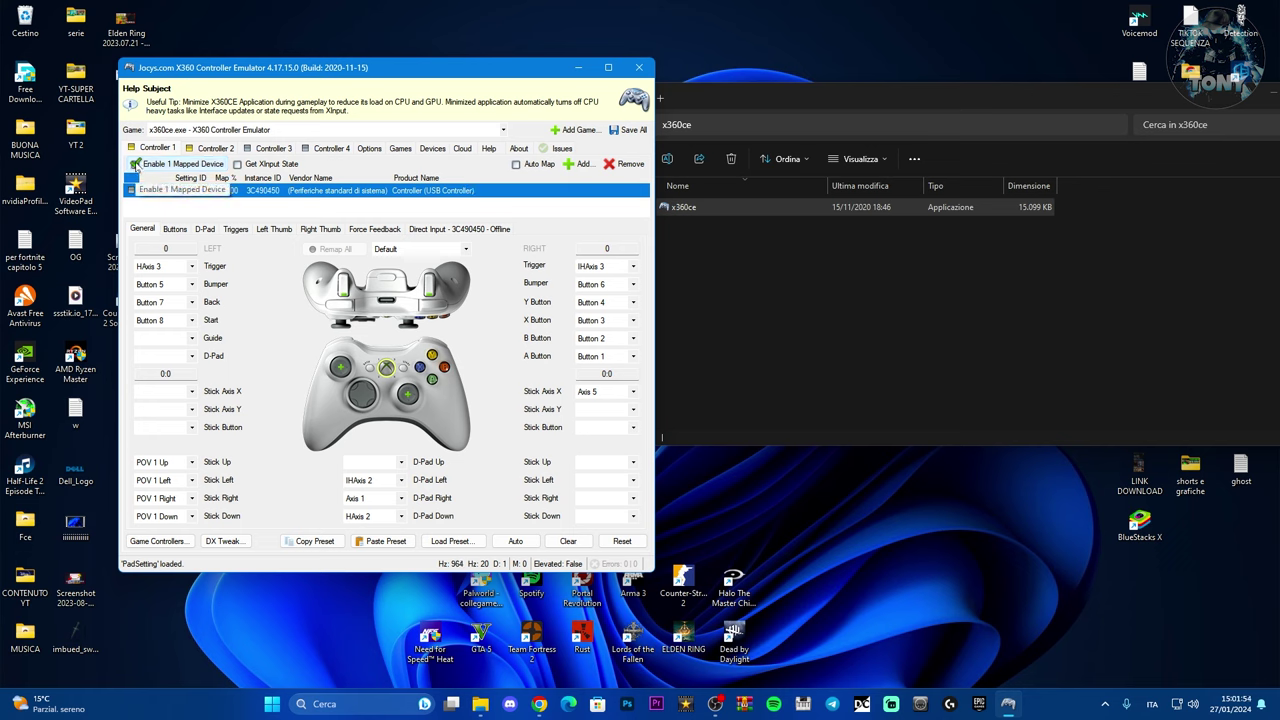
left_click(627, 167)
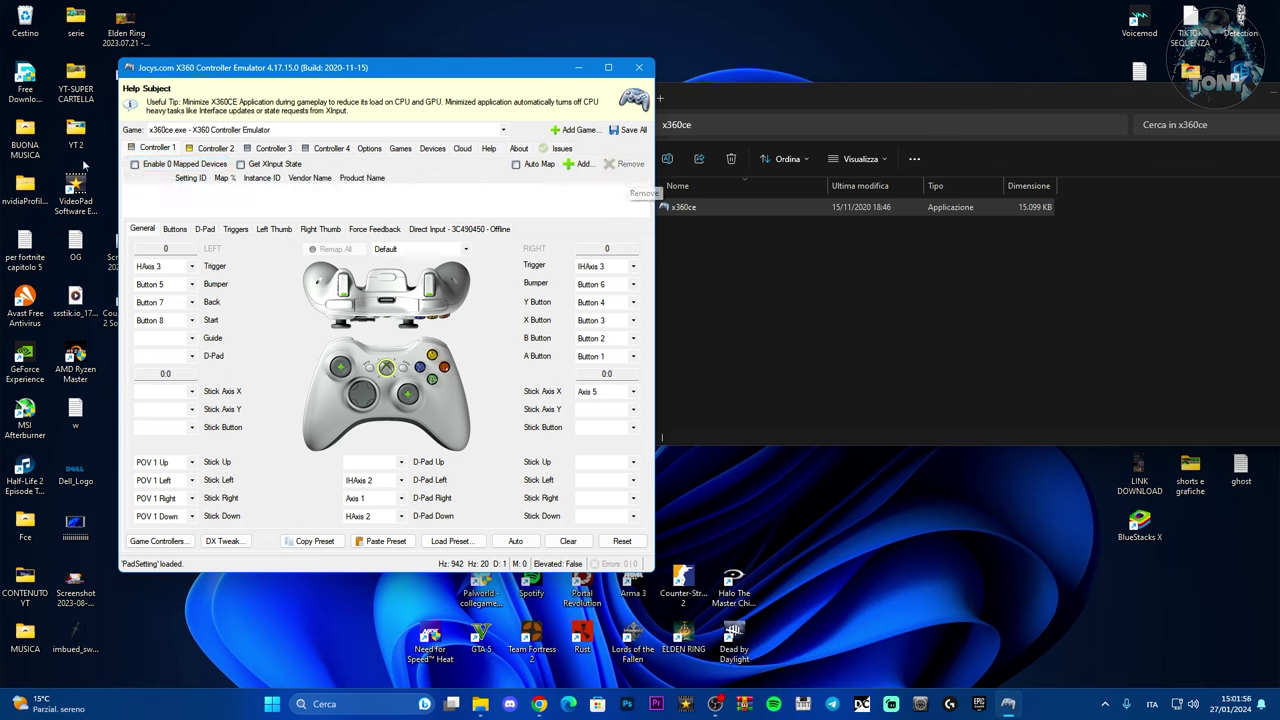
left_click_drag(350, 80, 402, 92)
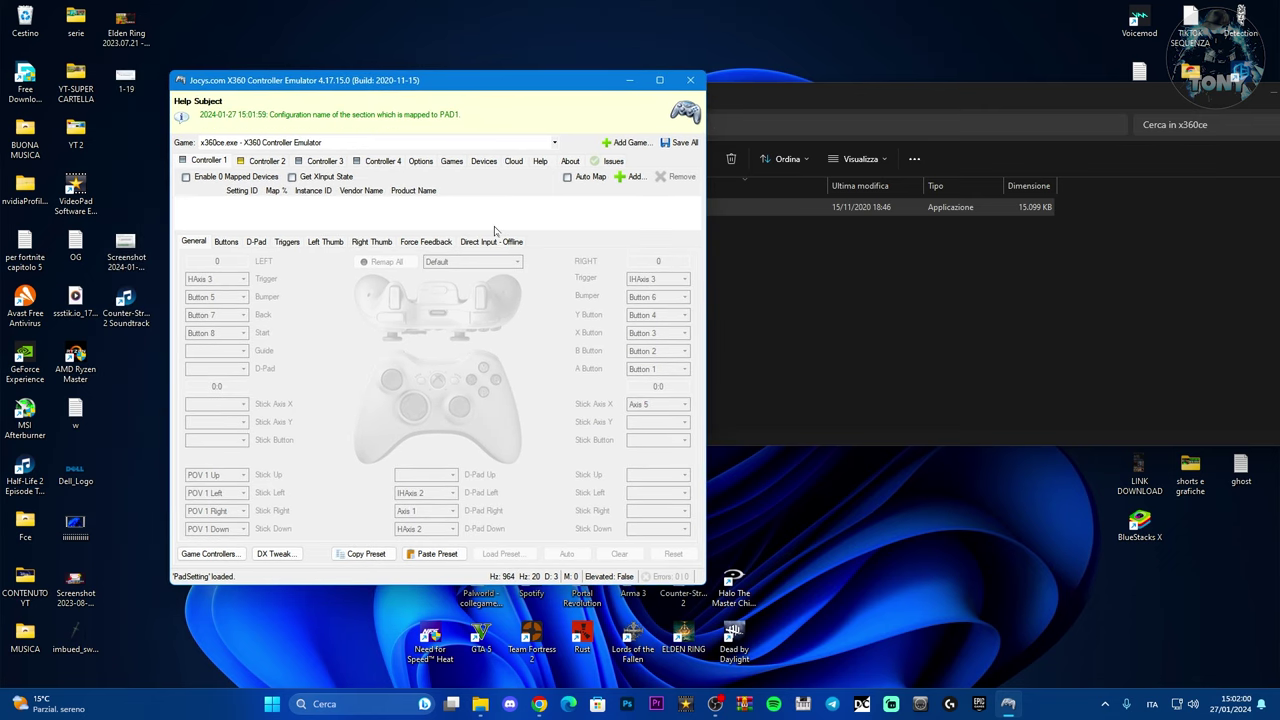
Step: Open the list of devices that can be mapped to Controller 1 and examine its entries
left_click(632, 177)
left_click_drag(455, 175, 427, 148)
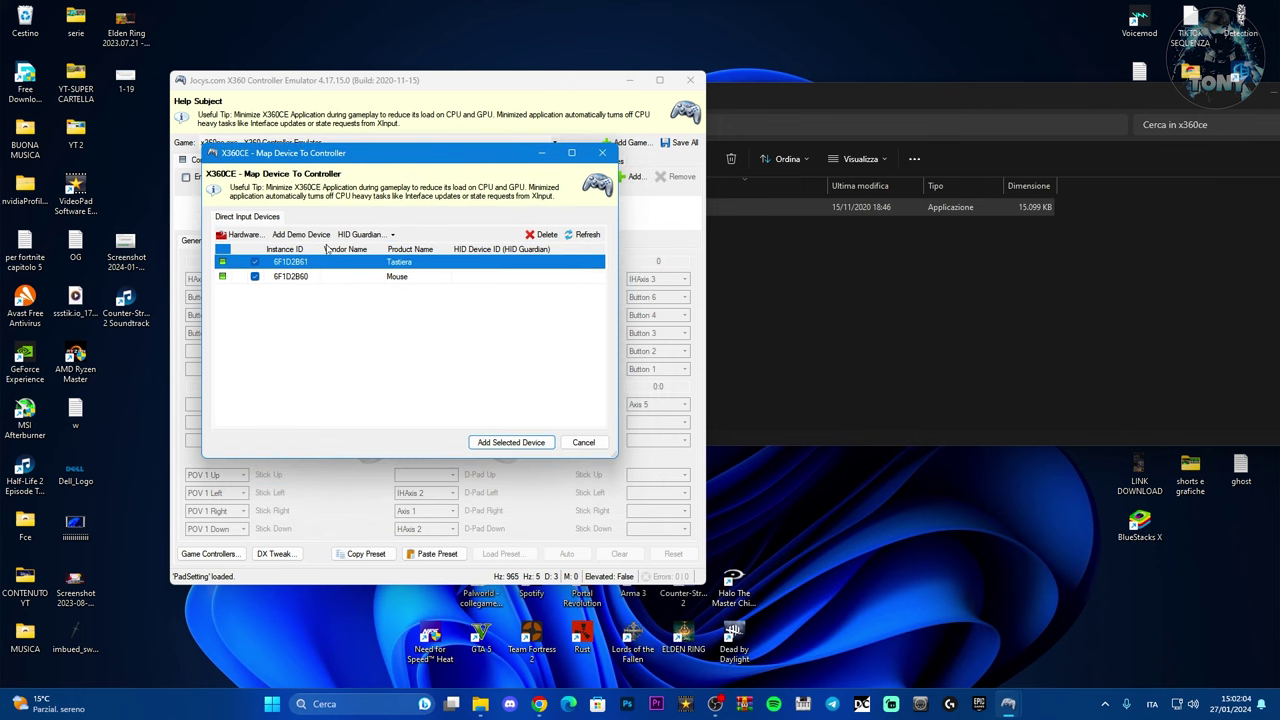
left_click(293, 277)
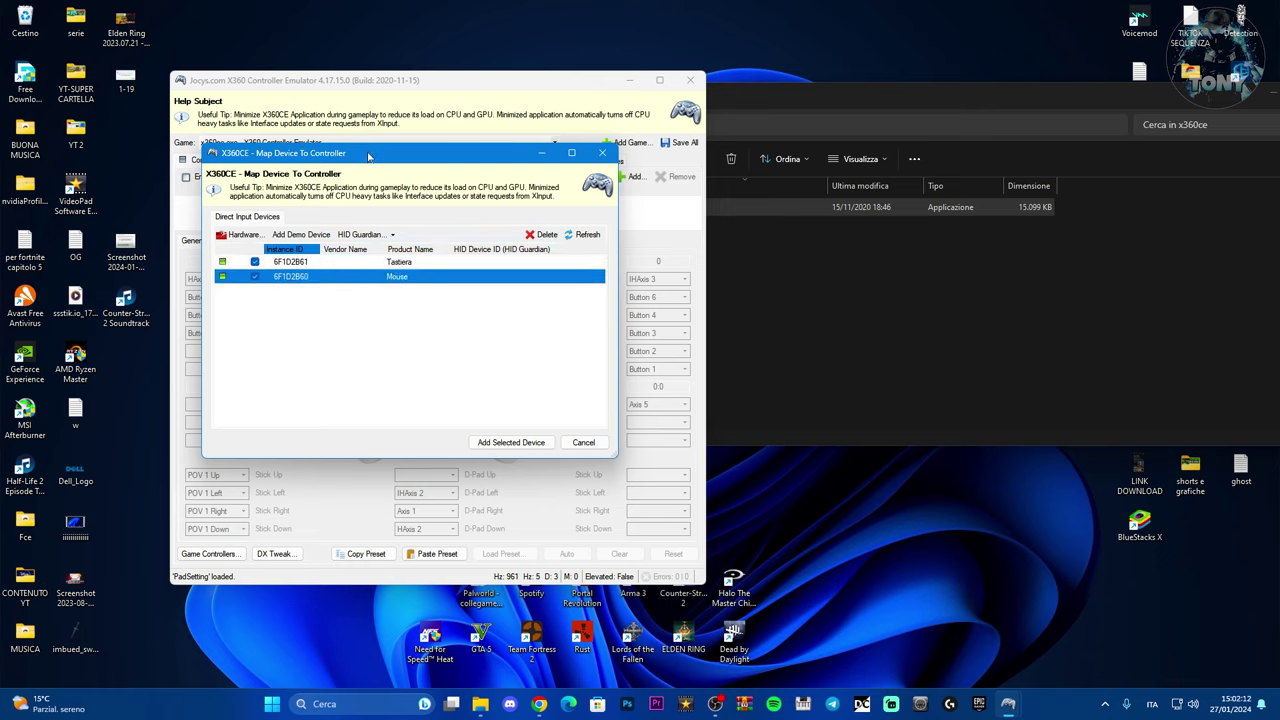
left_click_drag(368, 156, 362, 151)
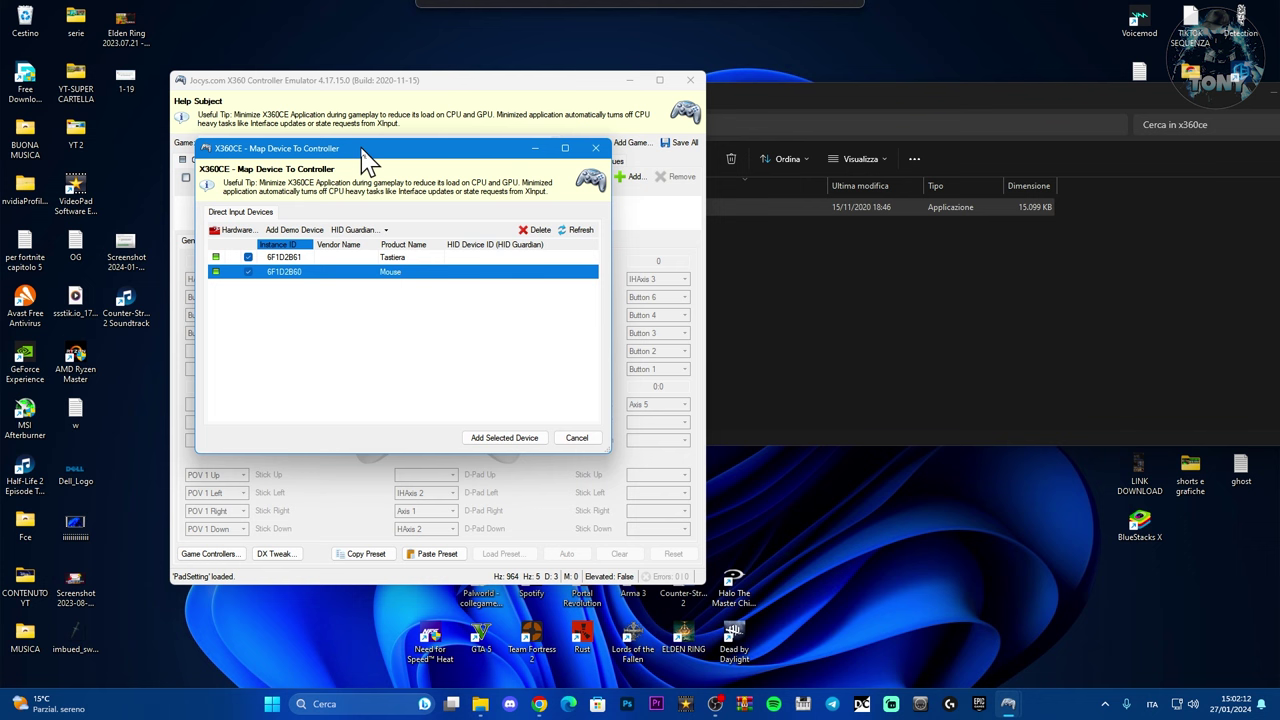
Step: Switch to OBS, make the "Dispositivo di cattura video" source visible in the PER YT scene, and minimize OBS
left_click(709, 695)
left_click(530, 493)
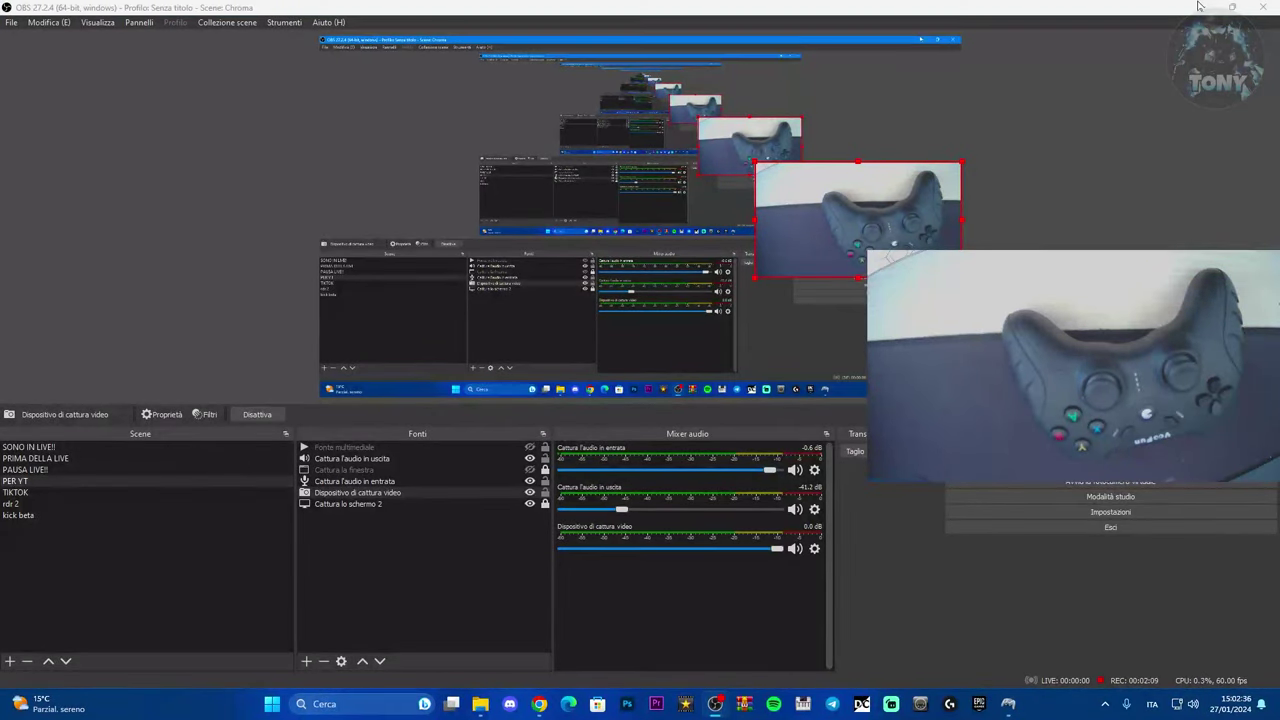
left_click(1200, 7)
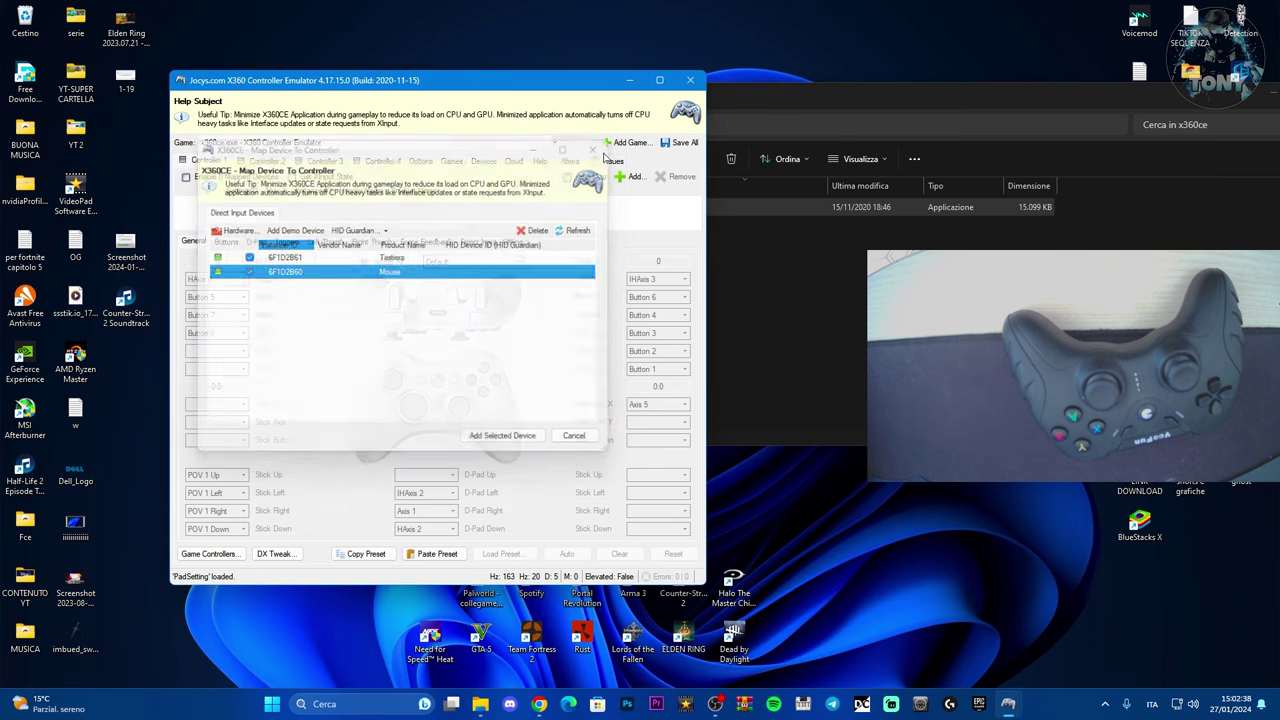
Step: Reopen Controller 1's device mapping list to check for a newly connected gamepad, and close it
left_click(603, 155)
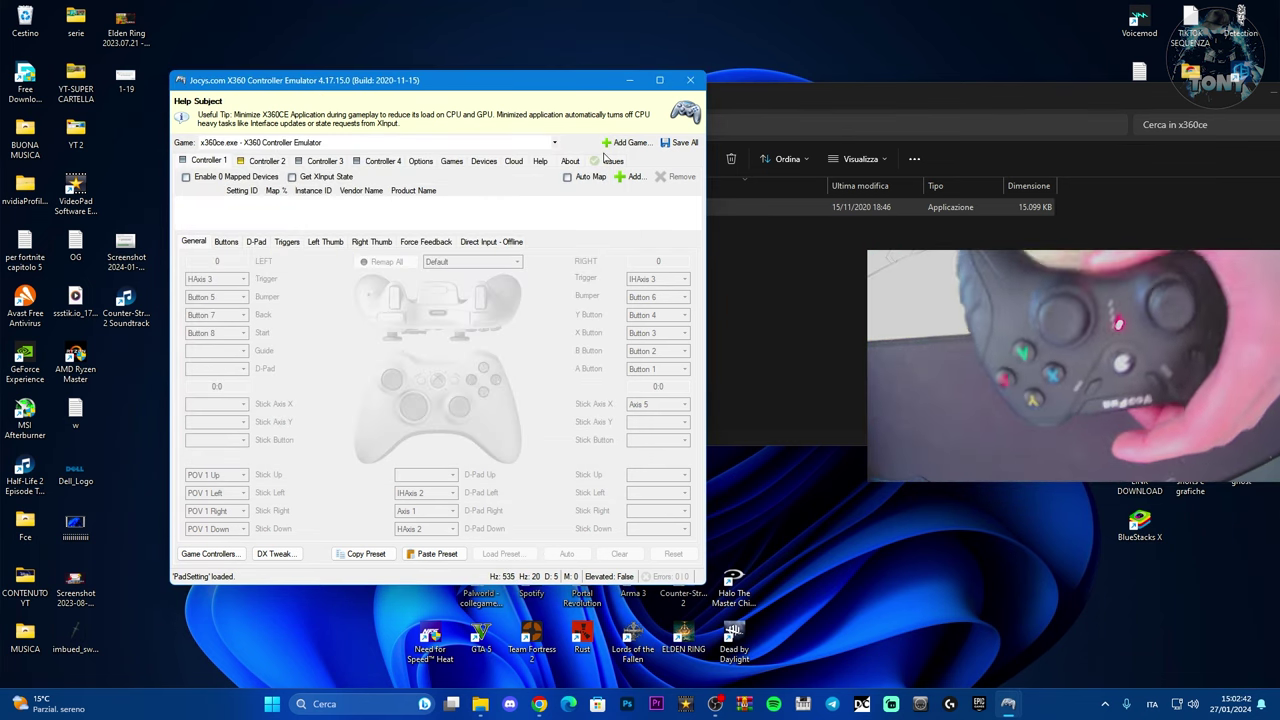
left_click(632, 177)
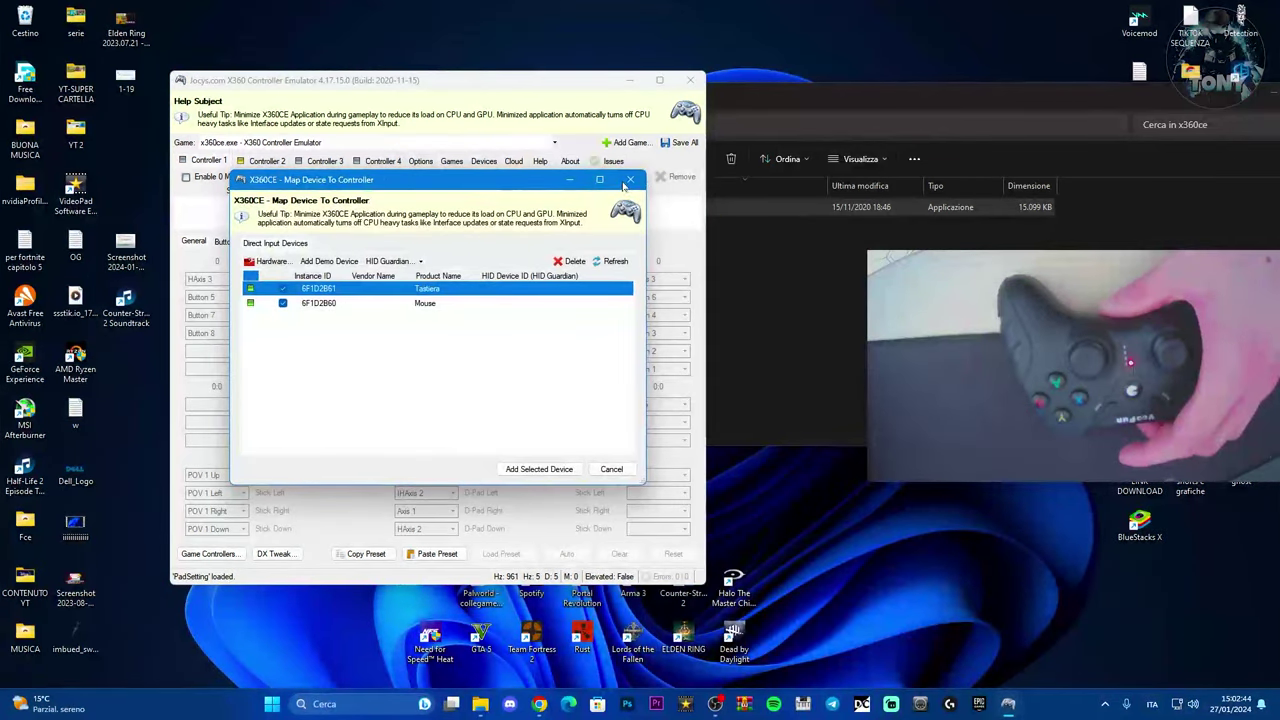
left_click(622, 166)
Step: Restart x360ce from its folder and dismiss the executable browsing dialog
left_click(690, 81)
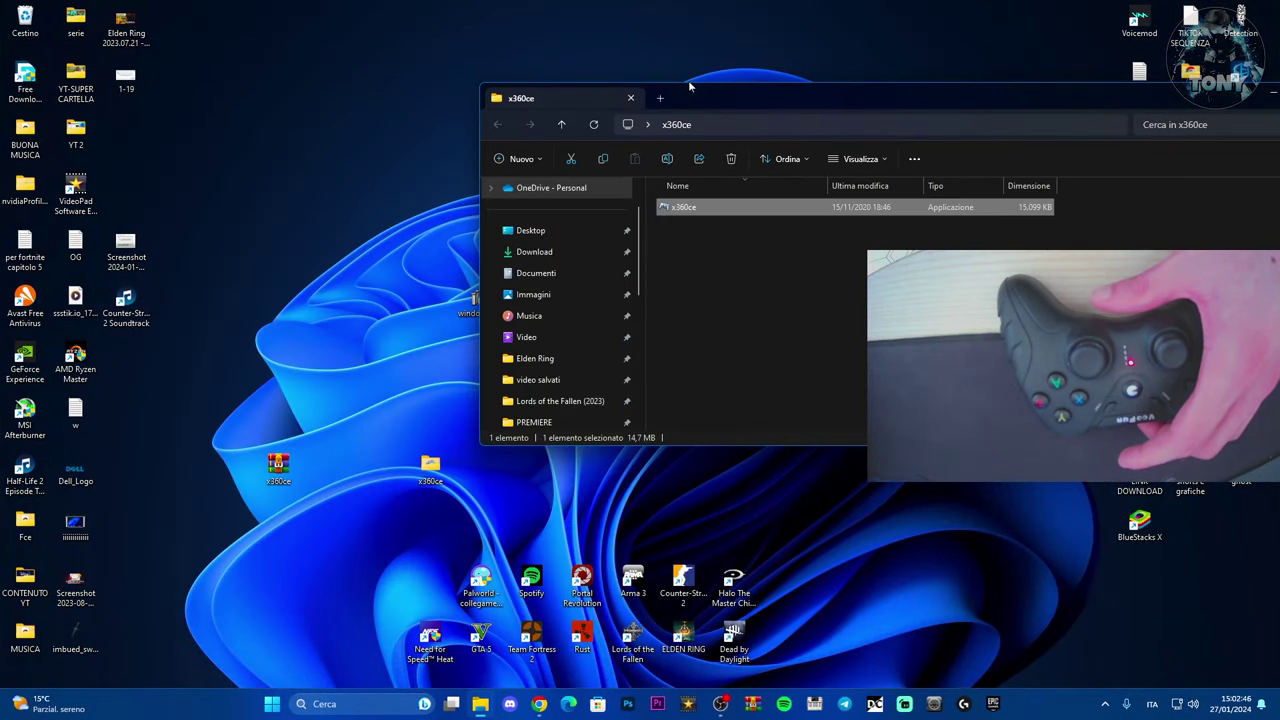
double_click(747, 208)
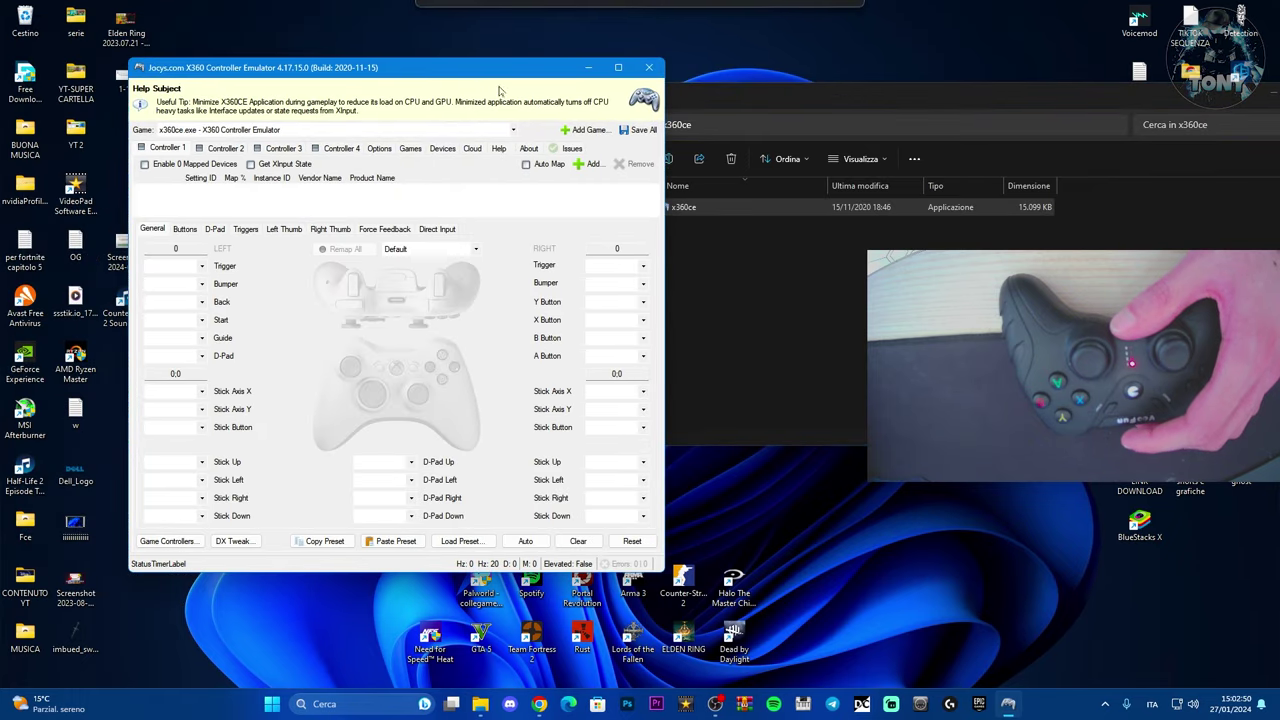
left_click(738, 88)
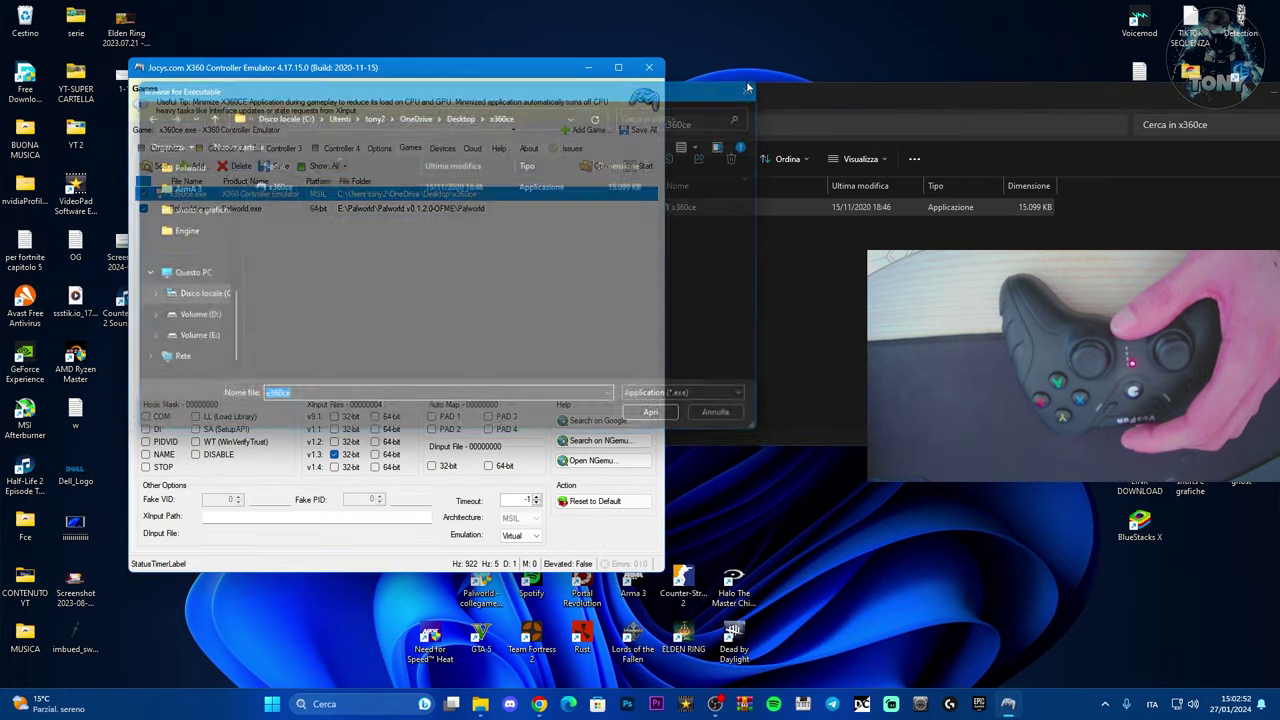
Step: Open the device mapping list for Controller 1 and select the Controller (USB Controller) entry
left_click(160, 153)
left_click(588, 163)
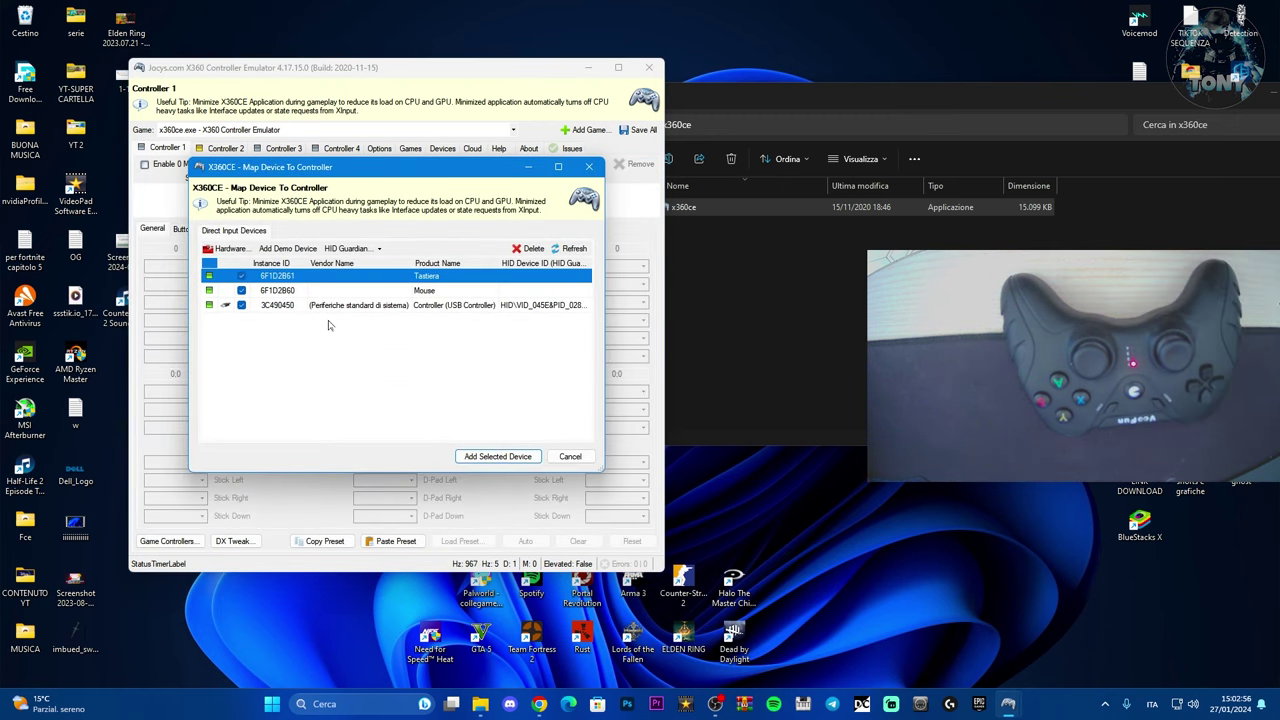
left_click(380, 305)
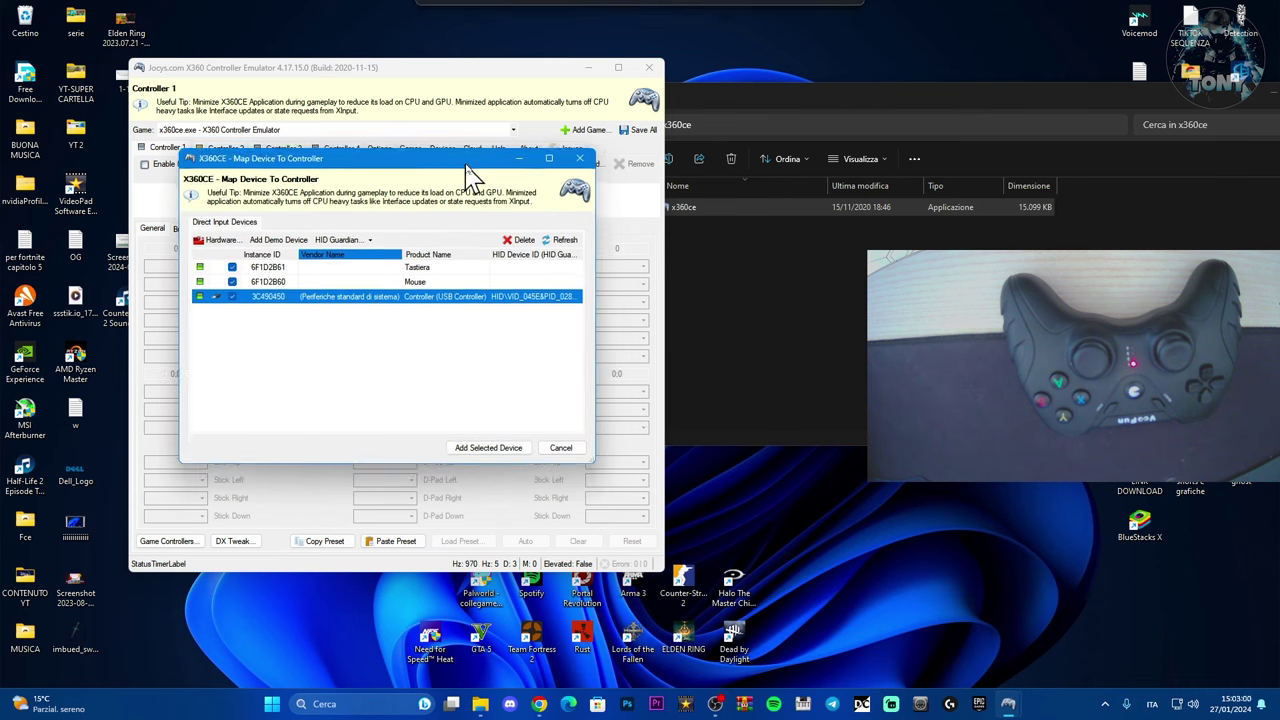
Step: Open the Windows "Configura dispositivi di gioco USB" setup and show the properties of the first listed USB controller
key("super+s")
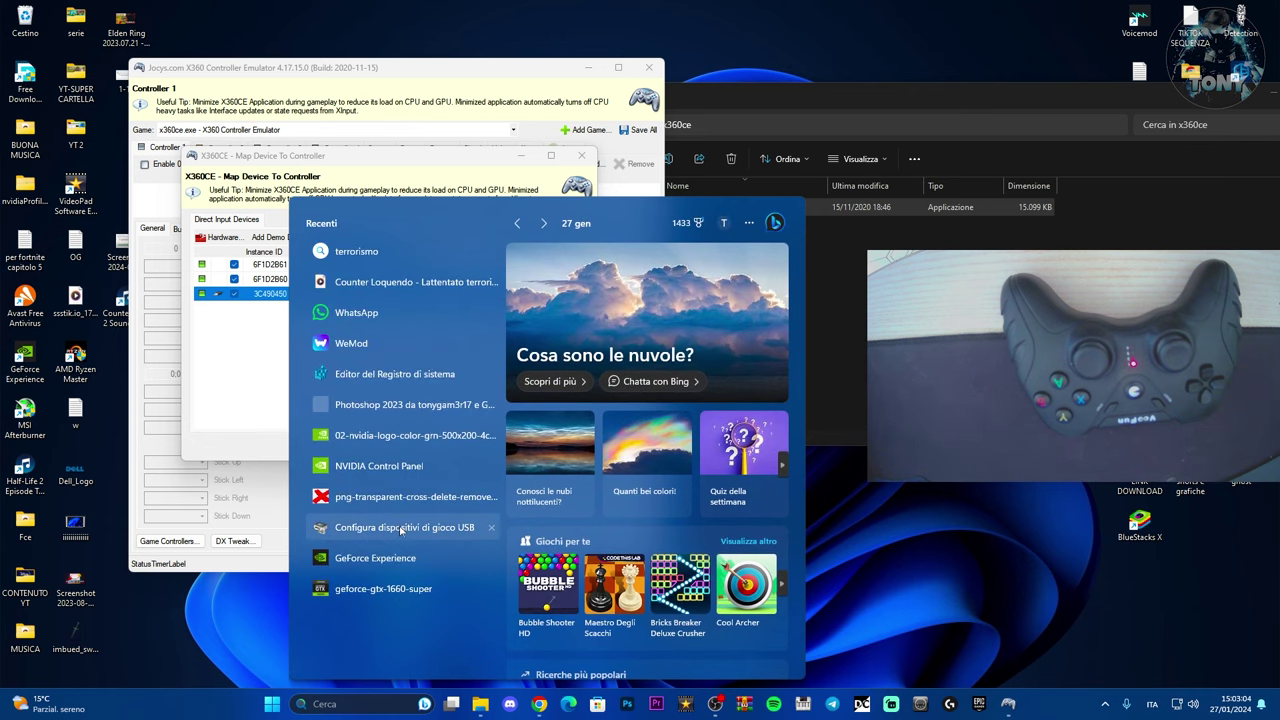
left_click(405, 528)
left_click_drag(183, 126, 521, 159)
double_click(483, 234)
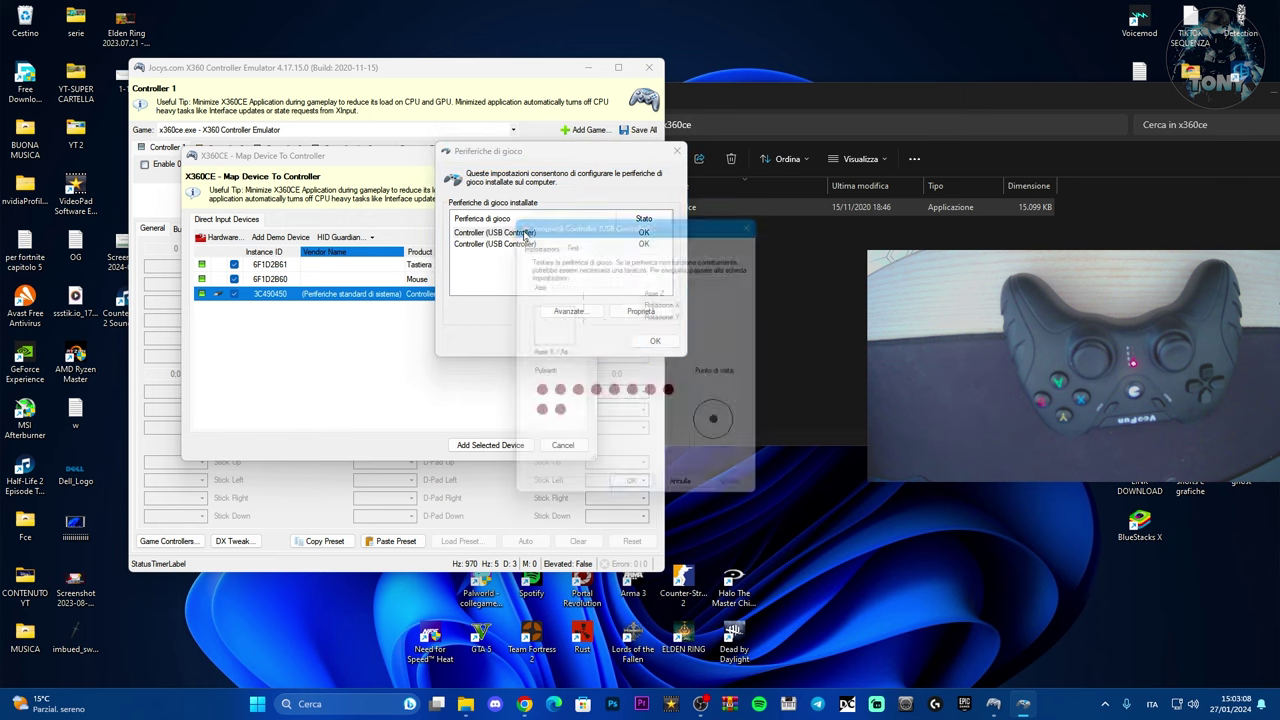
Step: Calibrate the first USB controller through all pages of the calibration wizard and save the calibration
left_click(488, 220)
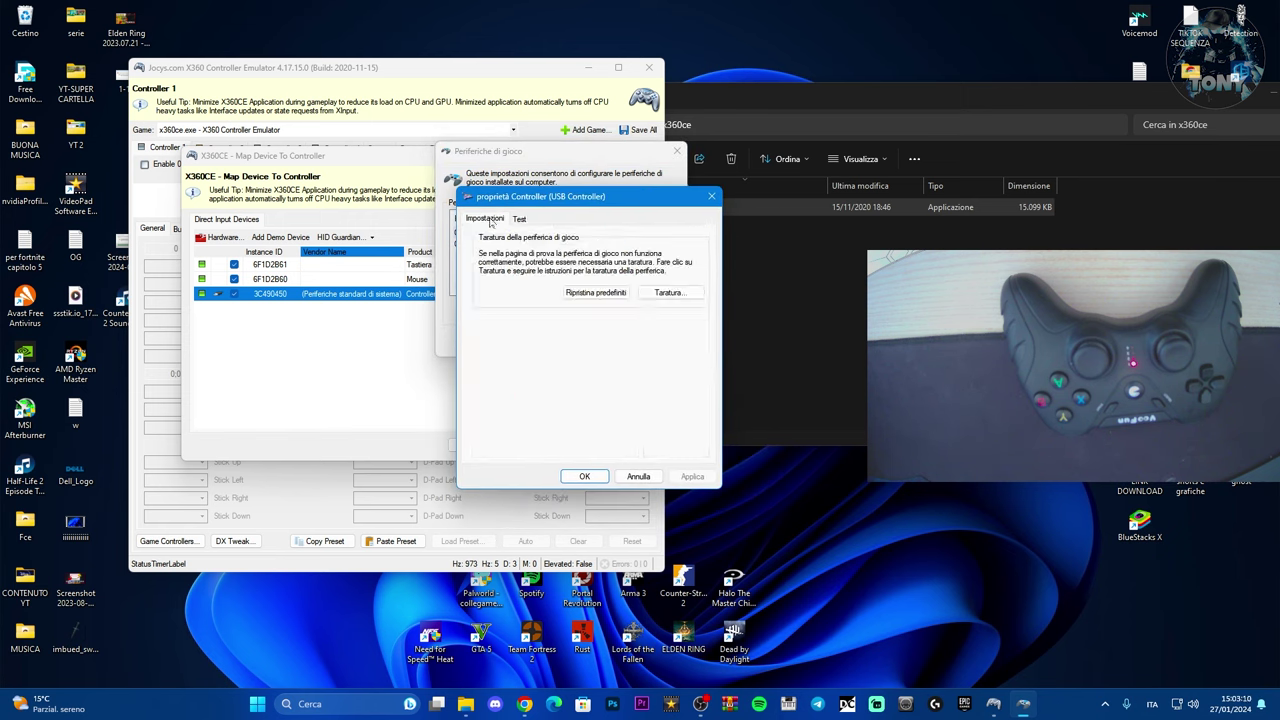
left_click(668, 293)
left_click_drag(631, 240, 382, 192)
left_click(456, 437)
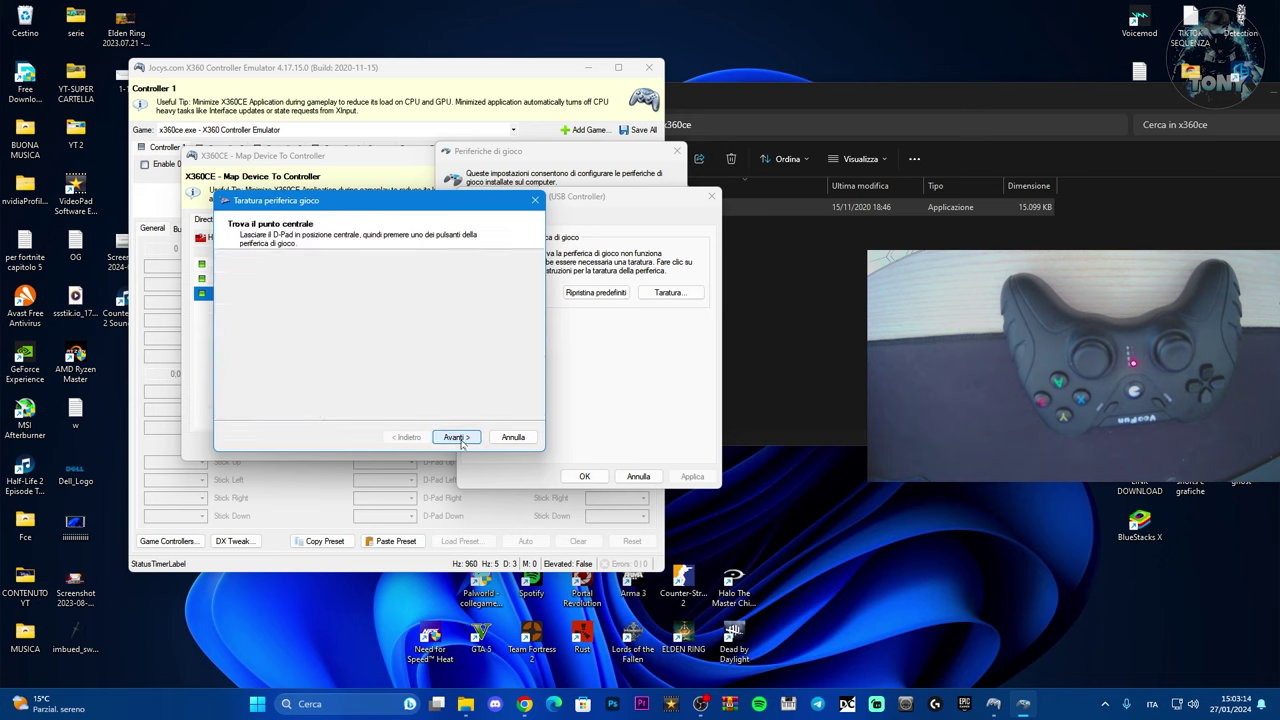
left_click(458, 438)
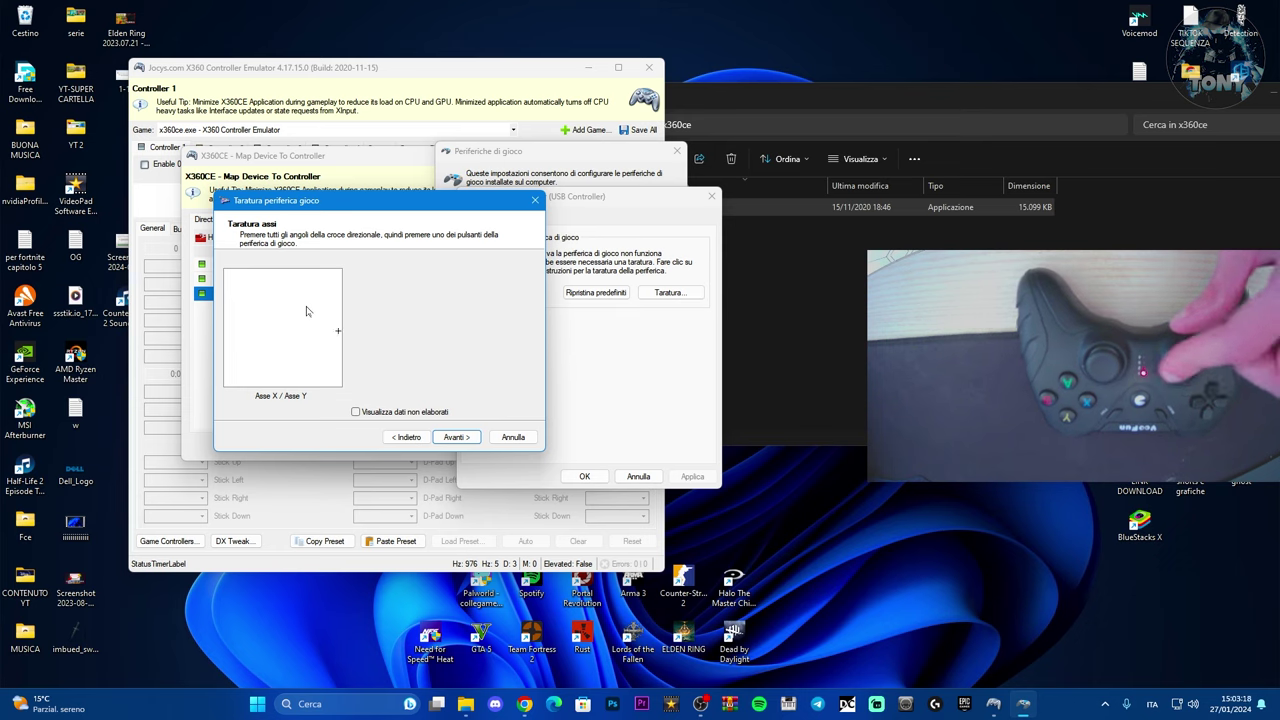
left_click(459, 436)
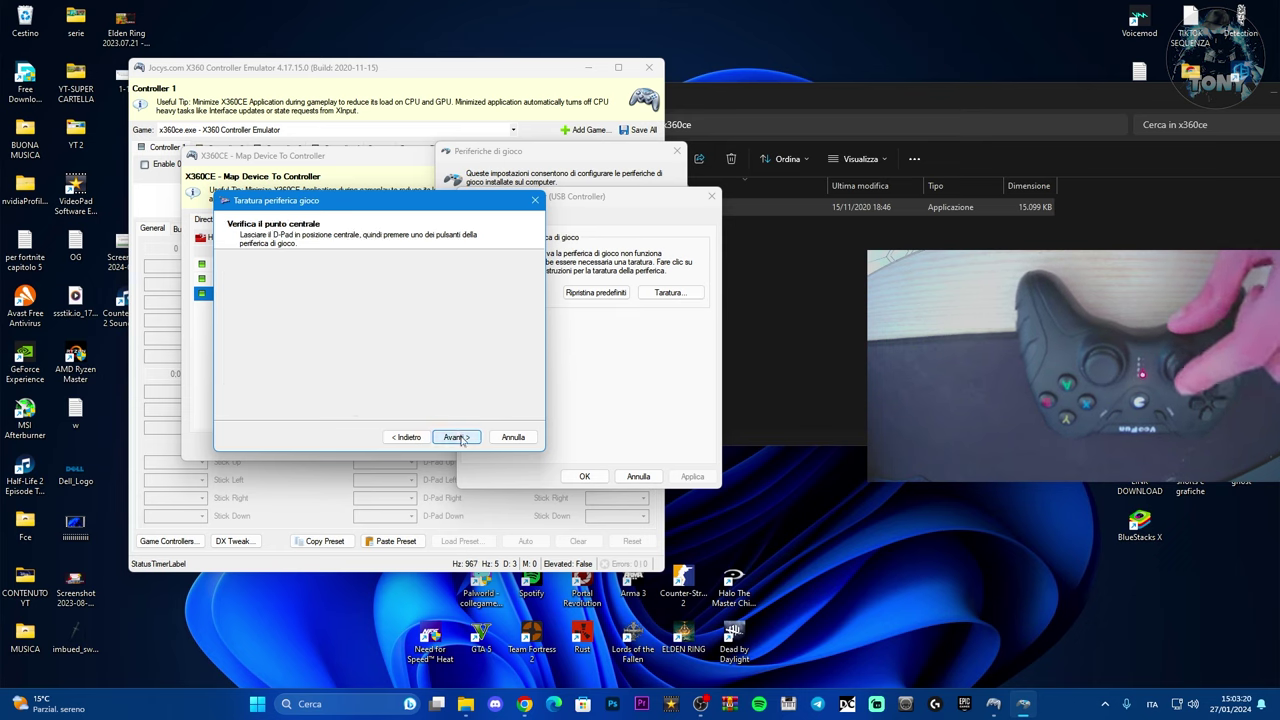
left_click(459, 440)
left_click(459, 440)
left_click(459, 440)
left_click(458, 438)
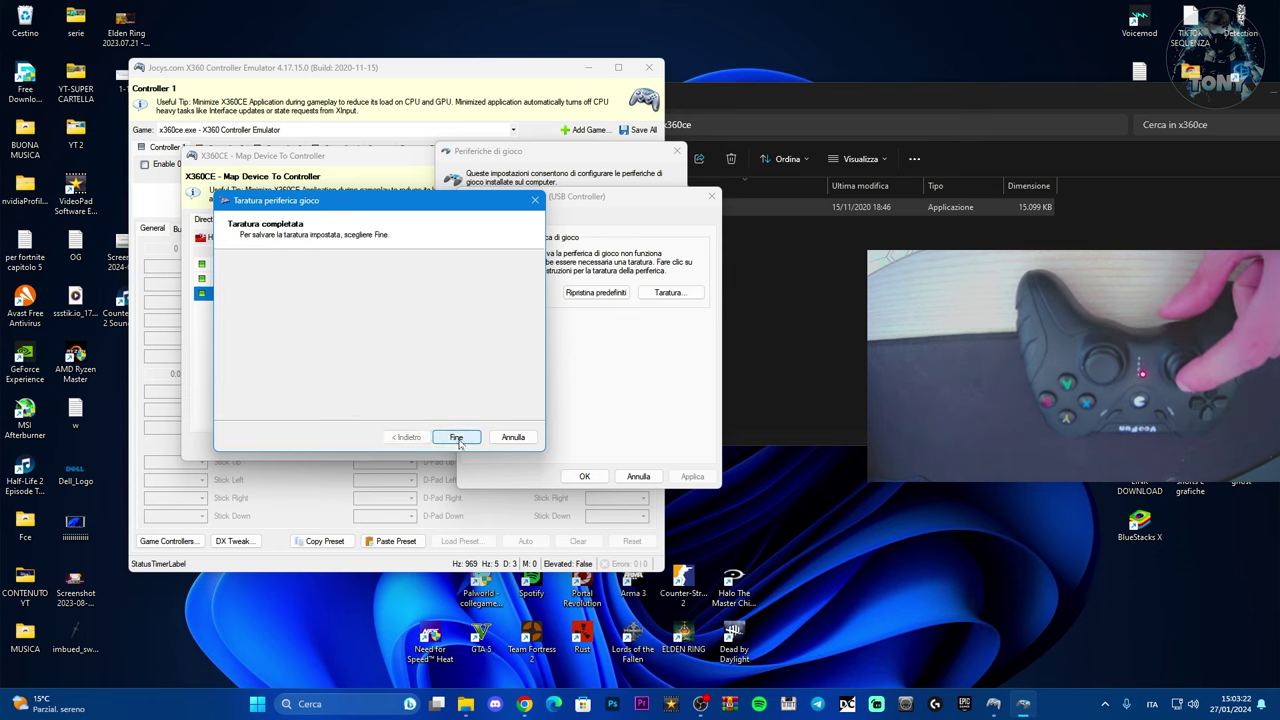
left_click(458, 439)
Step: Check the first controller's test page and accept its properties, and briefly open the second controller's properties
left_click_drag(583, 197, 486, 191)
left_click(387, 212)
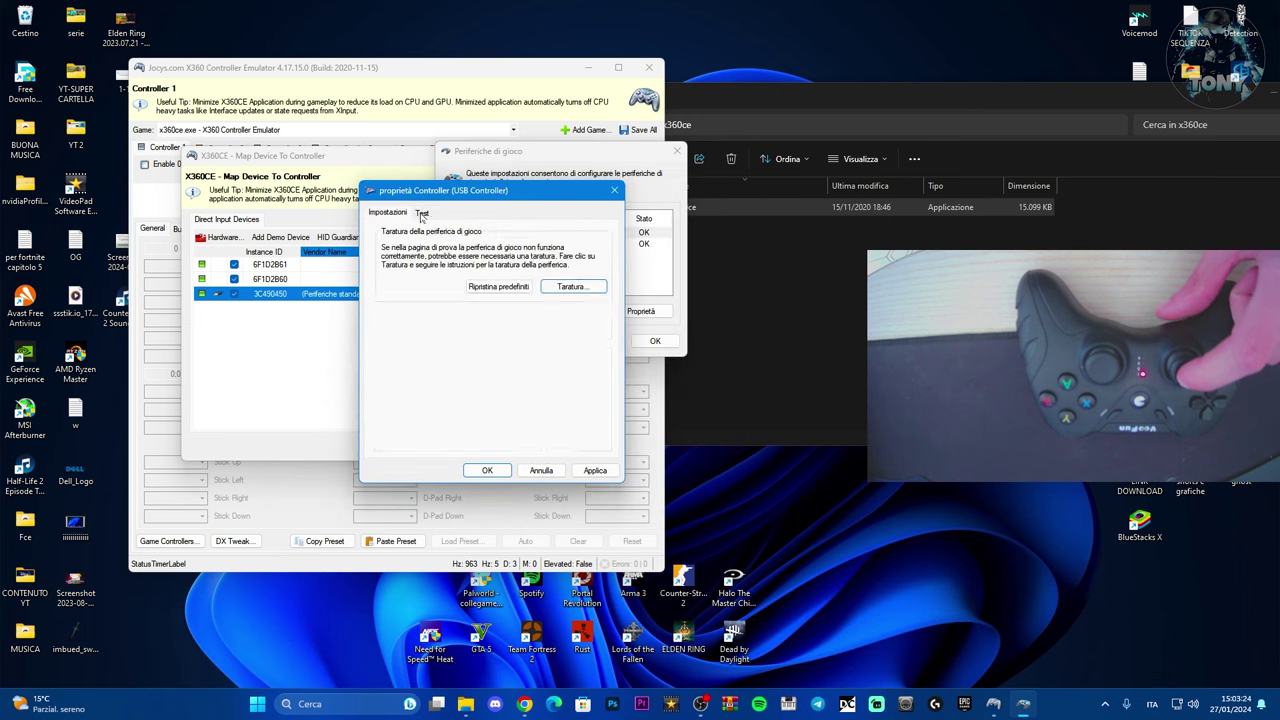
left_click(422, 212)
left_click(489, 471)
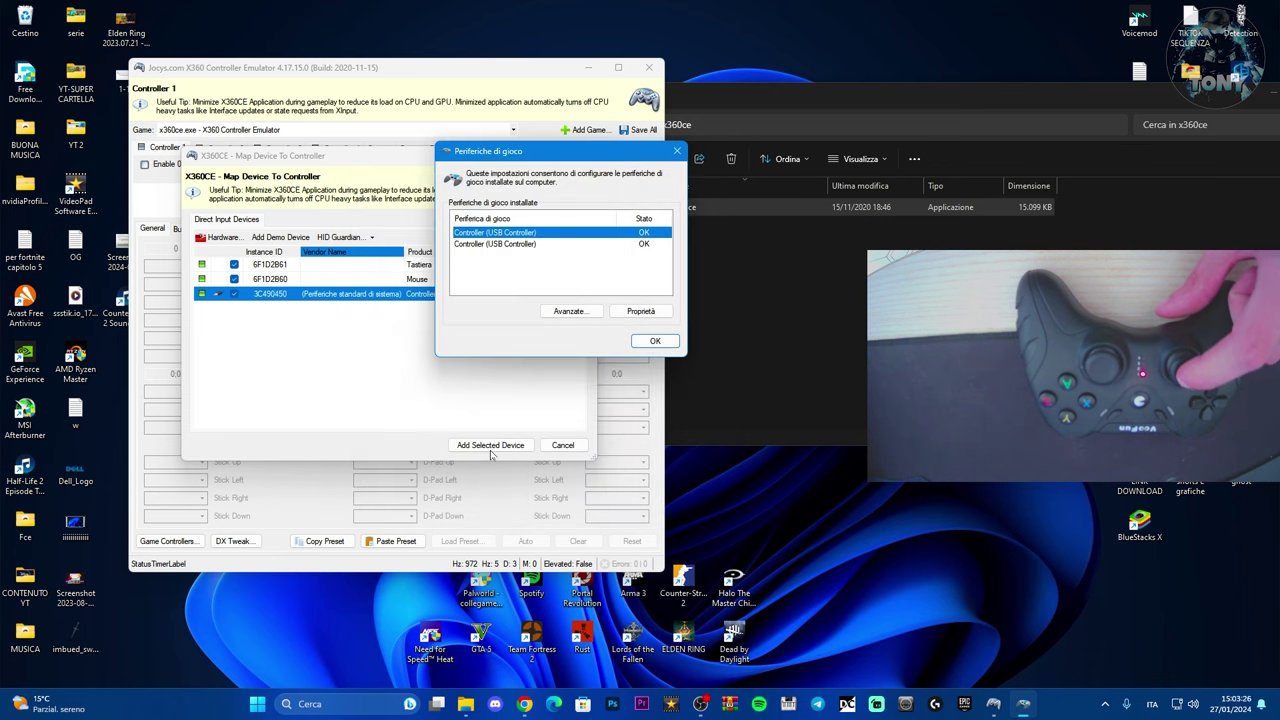
double_click(520, 243)
left_click(634, 491)
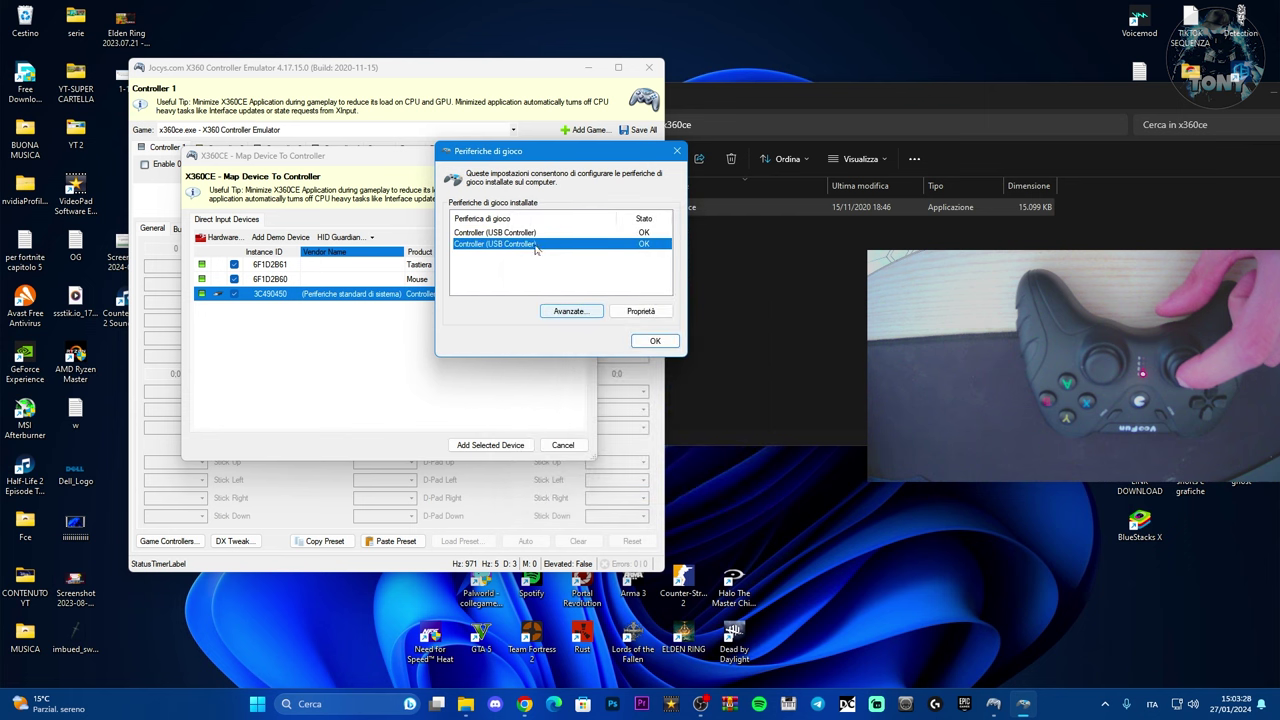
Step: Set the preferred device in the advanced settings to the first Controller (USB Controller) entry and close the game controllers setup
left_click(568, 311)
left_click_drag(558, 184, 273, 174)
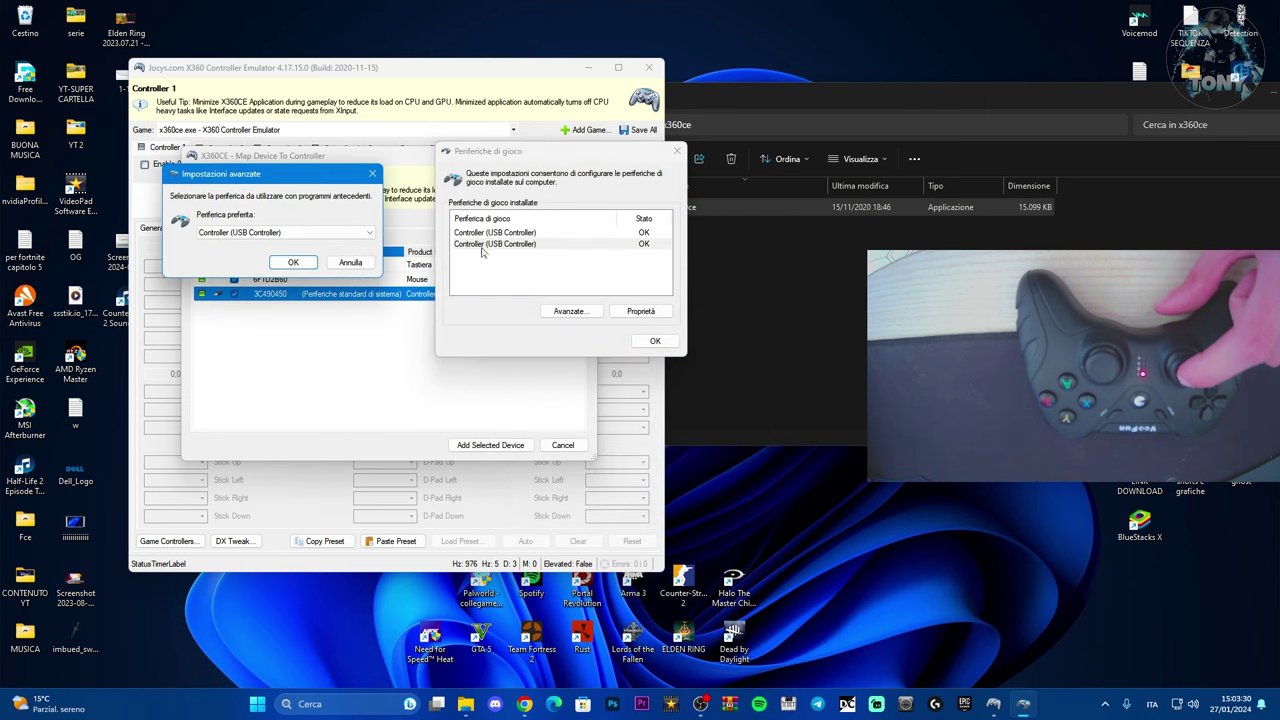
left_click(284, 238)
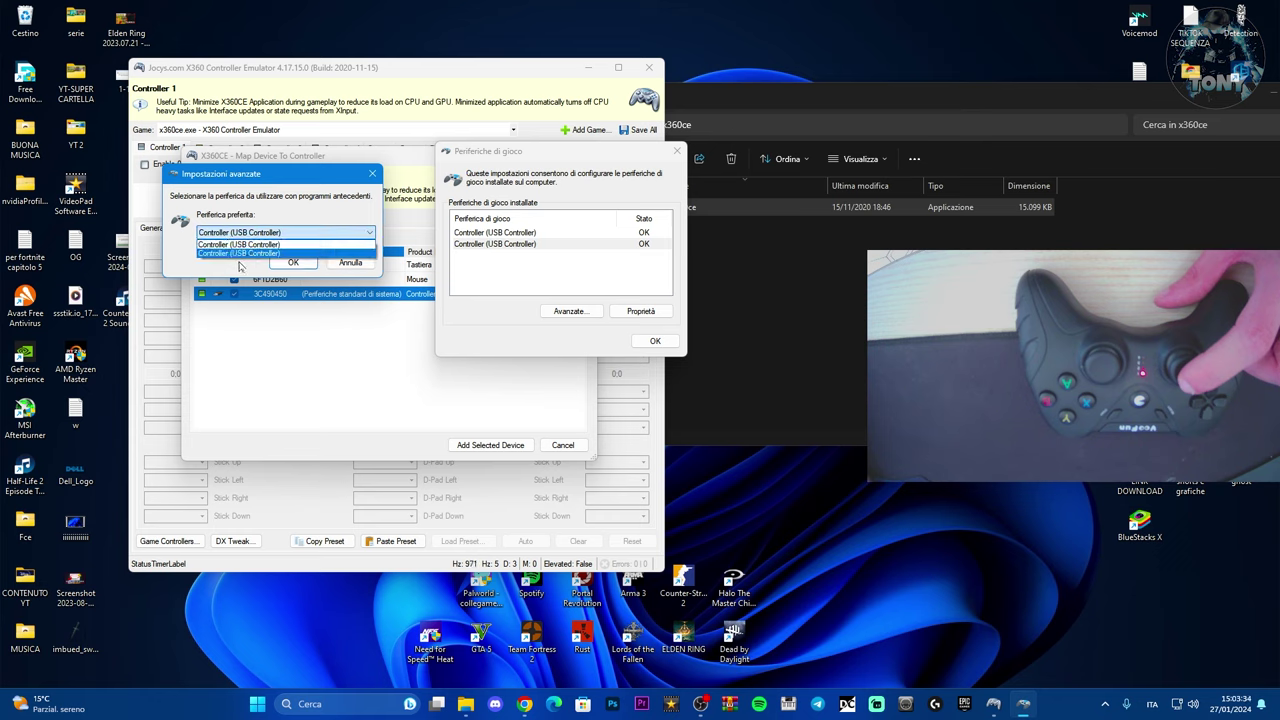
left_click(242, 256)
left_click(243, 233)
left_click(240, 248)
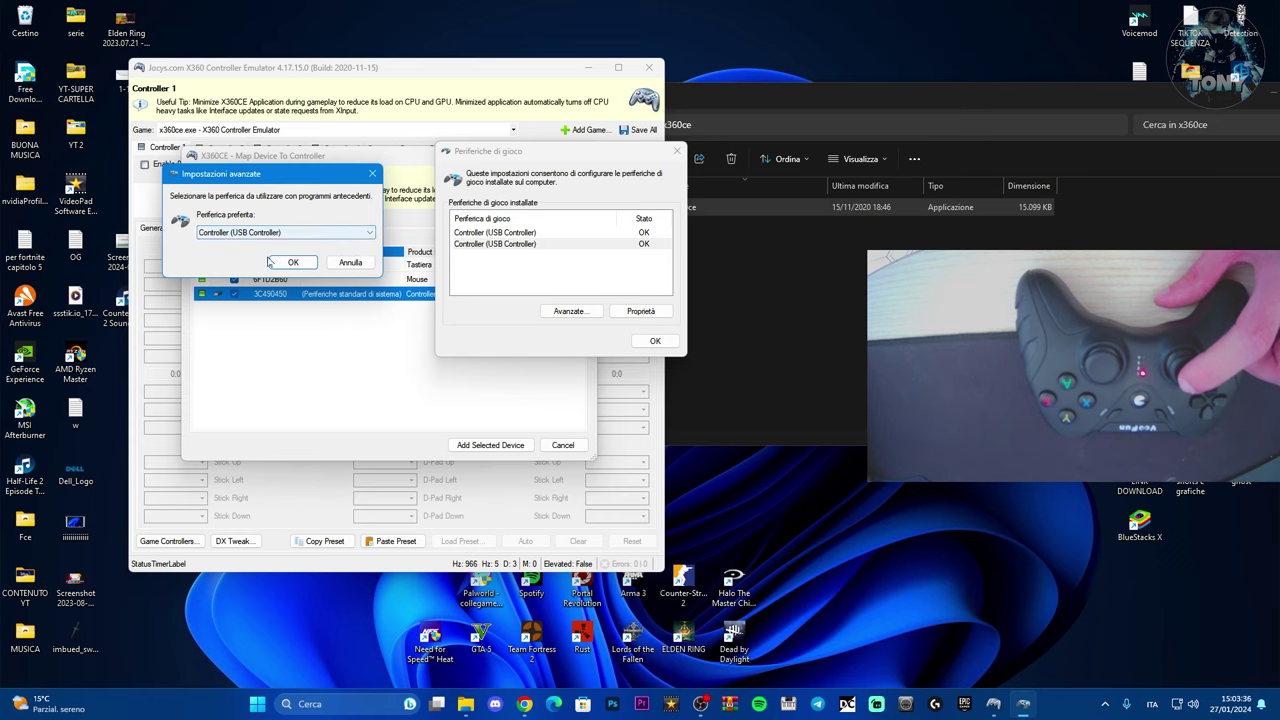
left_click(293, 262)
left_click(677, 152)
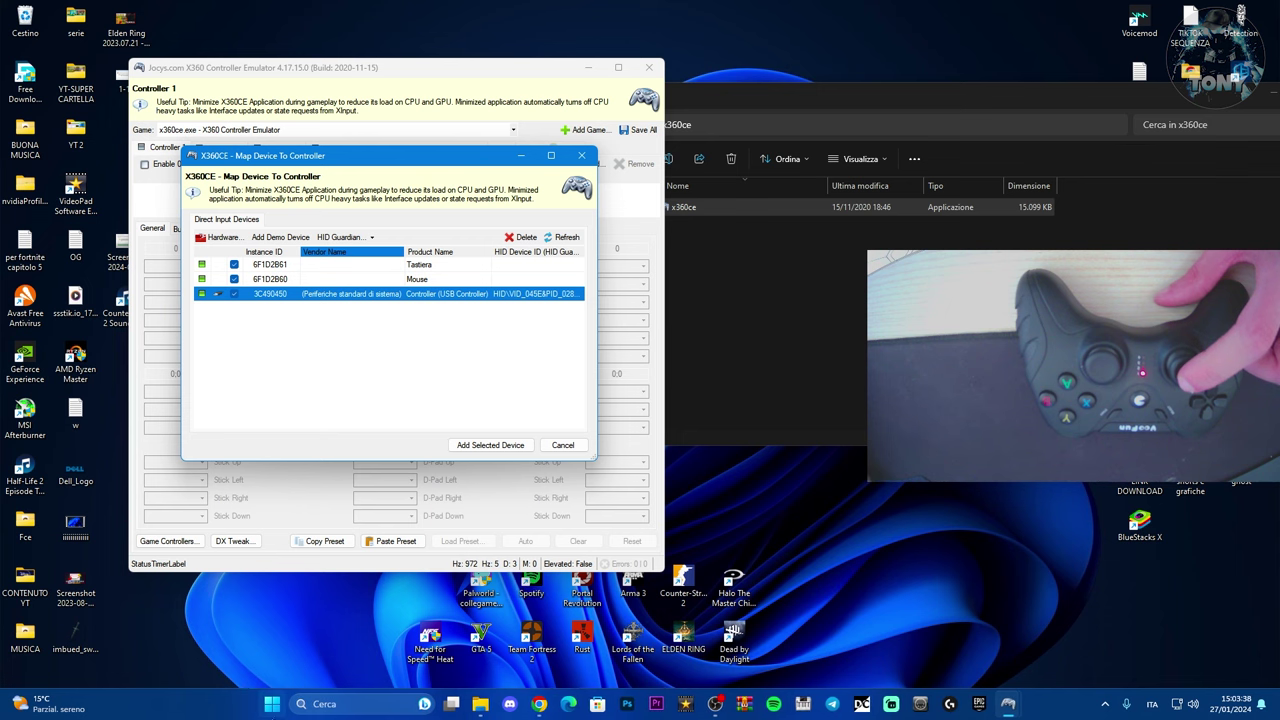
Step: Open Device Manager and expand the "Periferiche XBOX 360" category
right_click(271, 703)
left_click(272, 414)
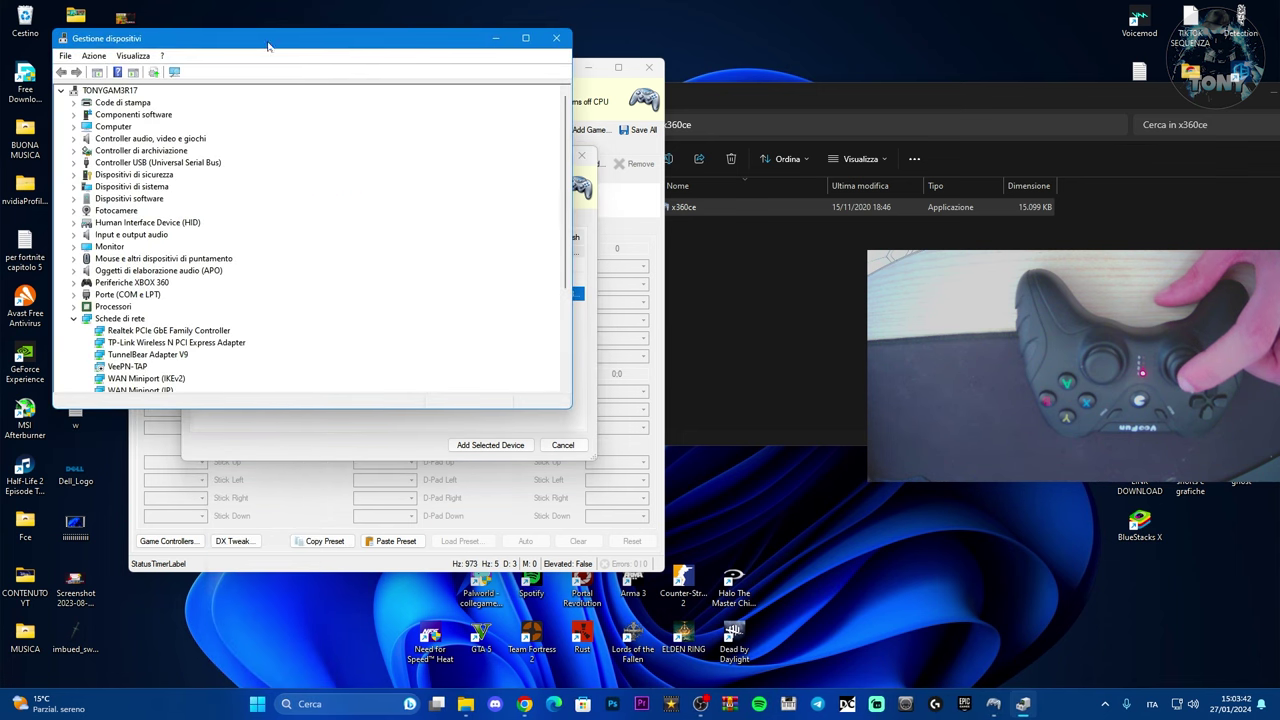
left_click_drag(268, 45, 397, 71)
scroll(420, 318, "down", 2)
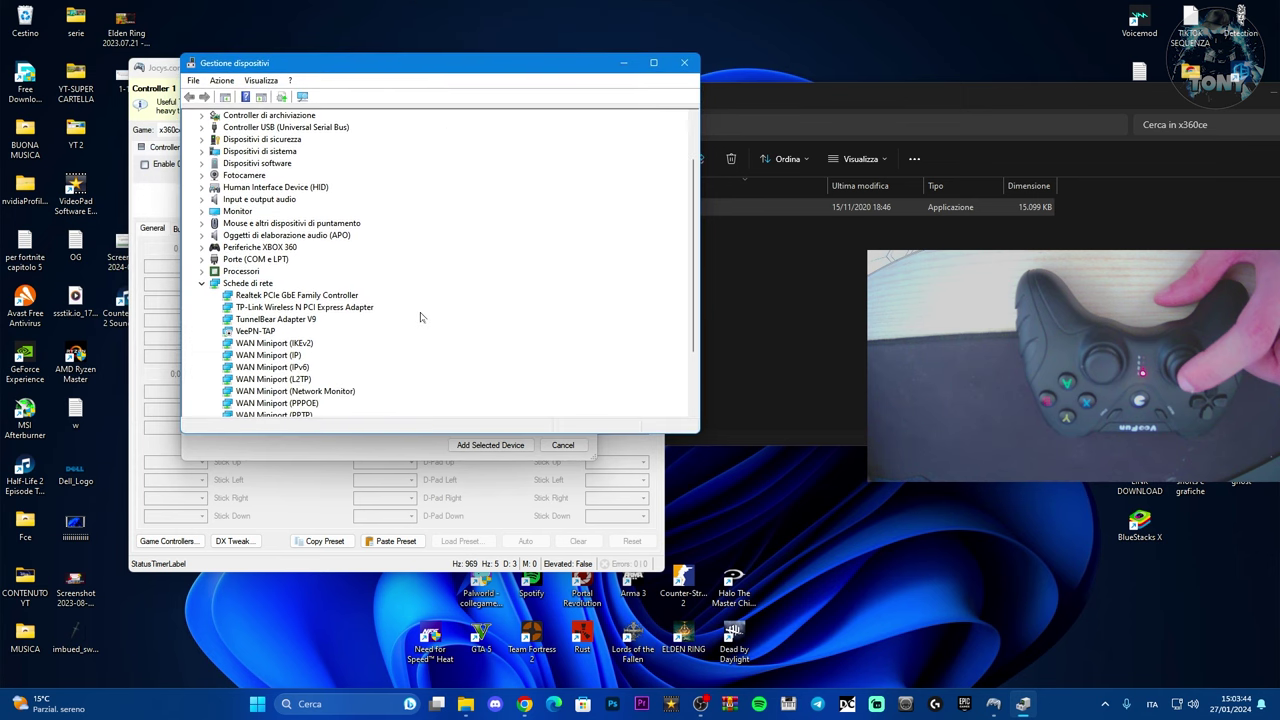
scroll(420, 318, "up", 2)
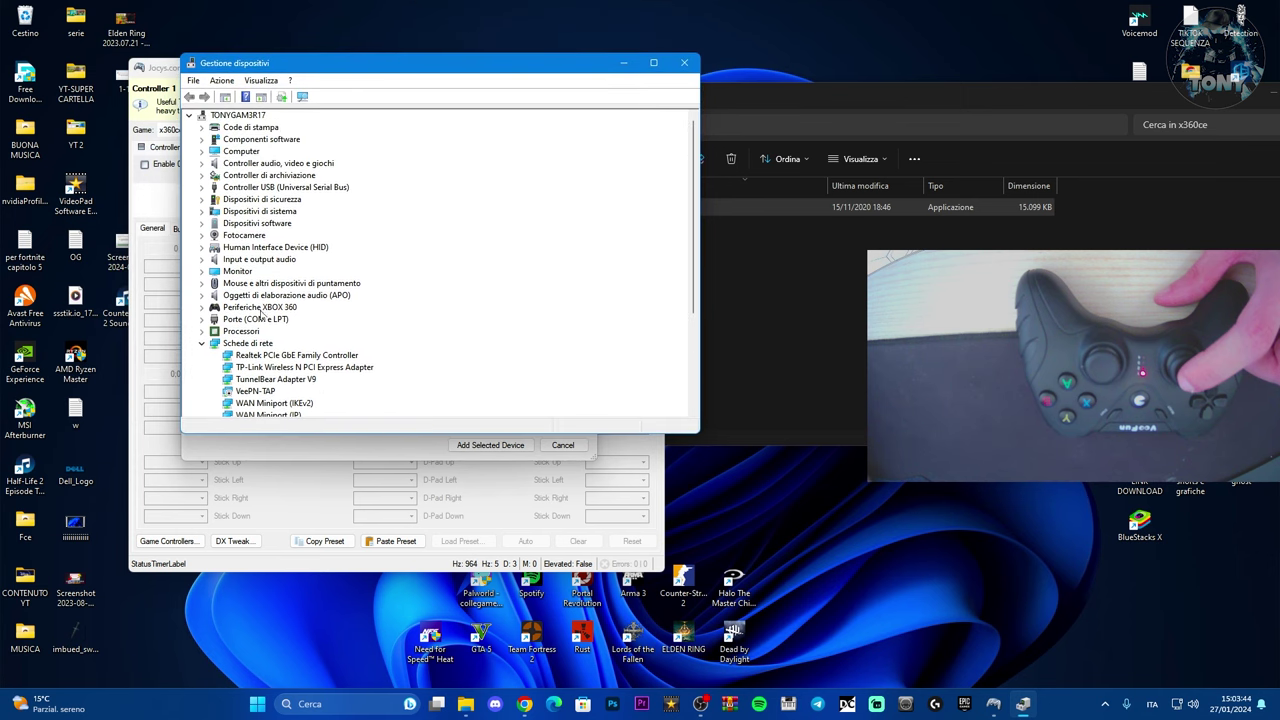
left_click(203, 309)
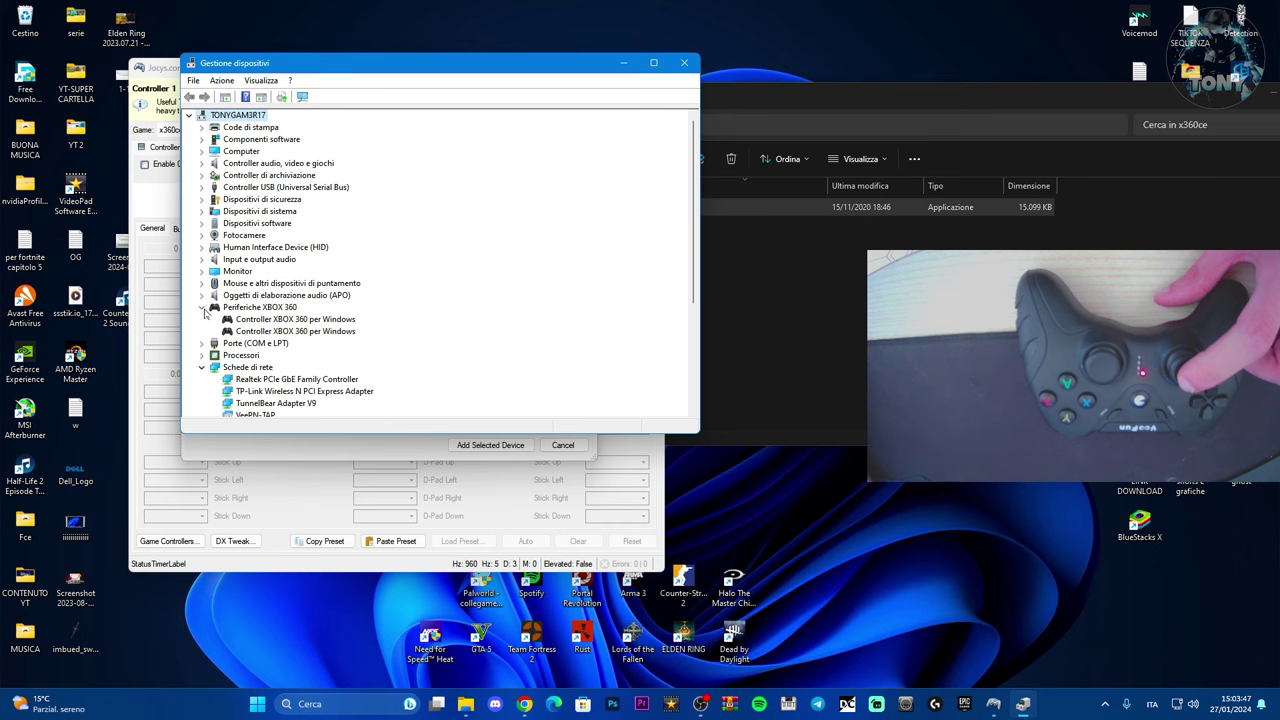
Step: Open the properties of the first "Controller XBOX 360 per Windows" device and examine its general information
left_click(286, 320)
double_click(280, 319)
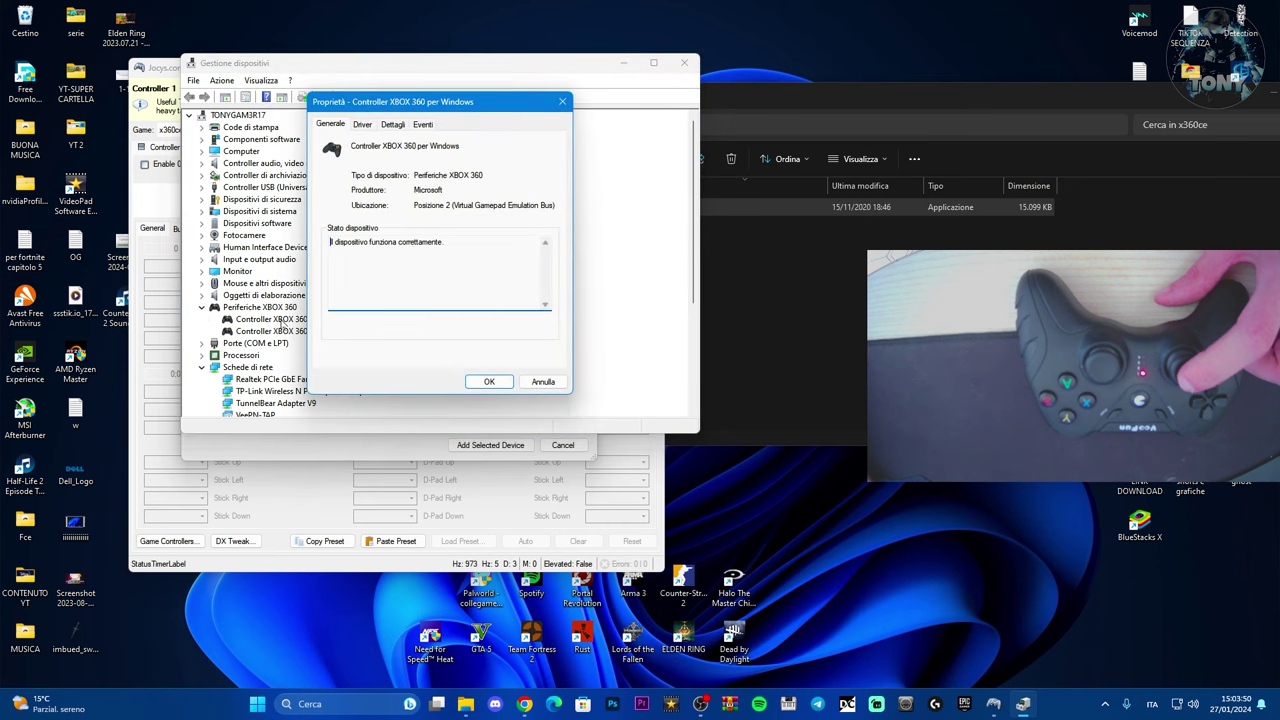
left_click_drag(434, 109, 577, 122)
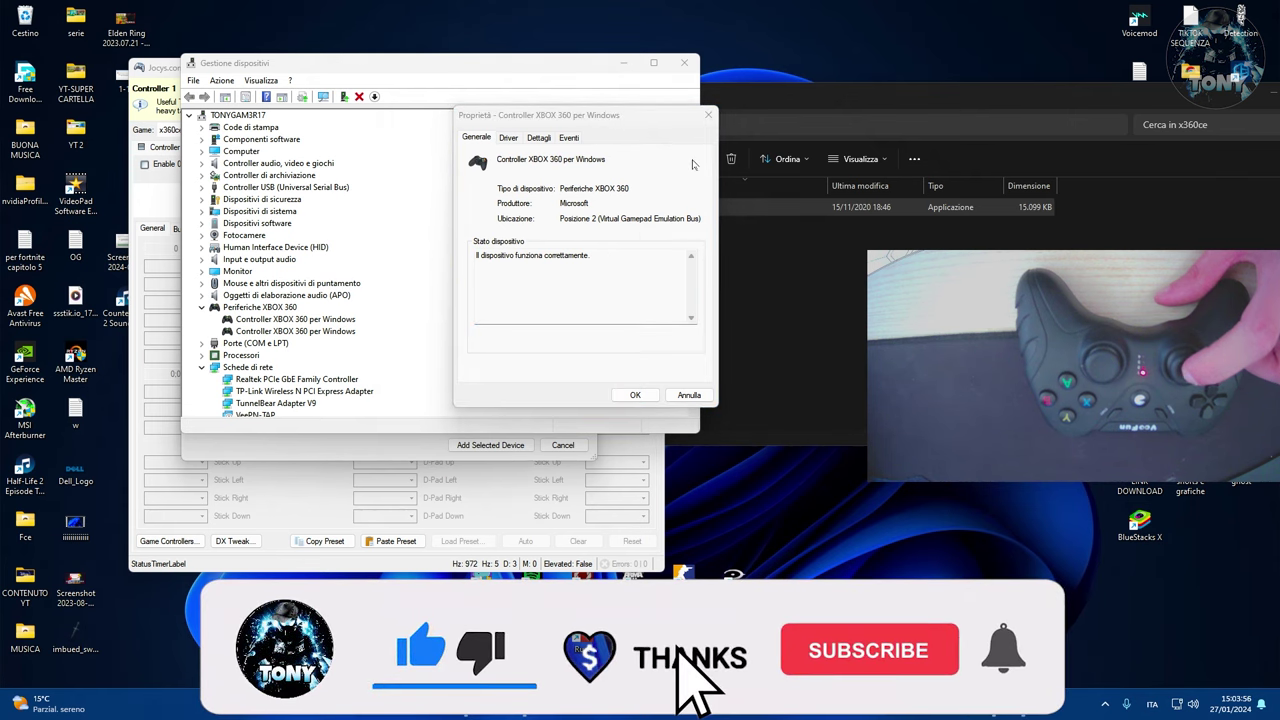
Step: Inspect the properties of the second "Controller XBOX 360 per Windows" device and of the "Periferiche XBOX 360" category
left_click(708, 115)
double_click(290, 331)
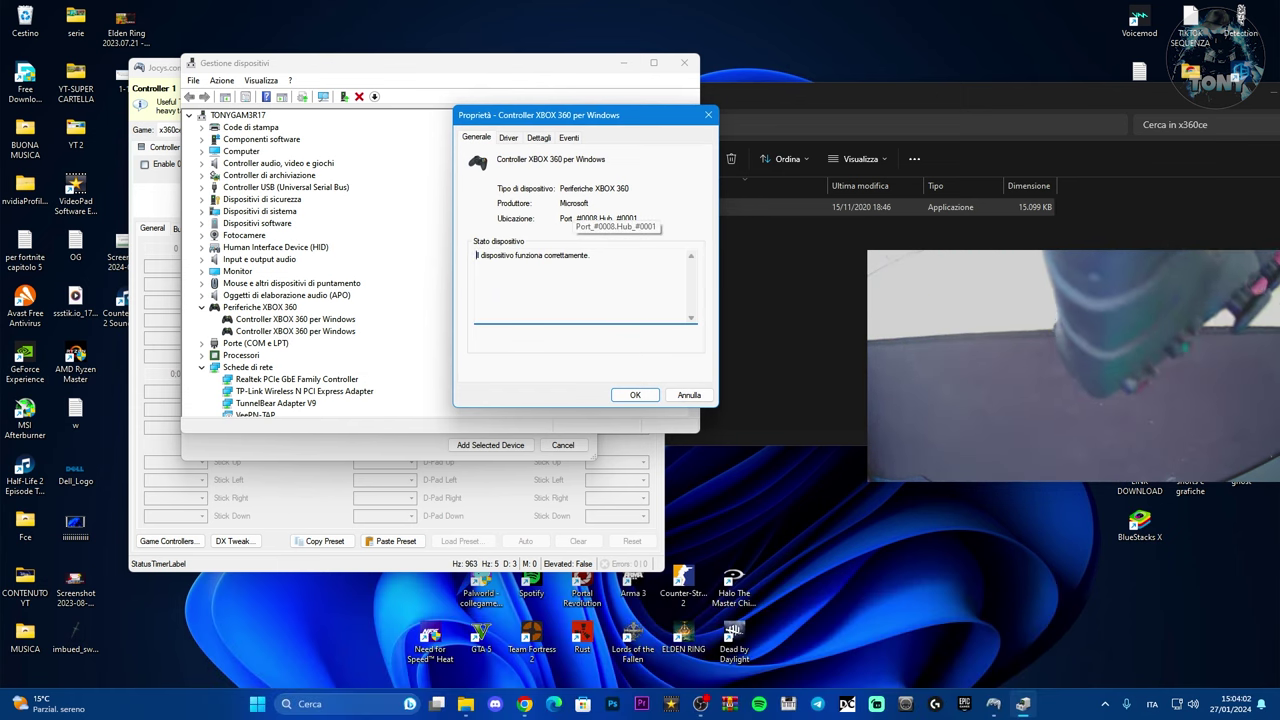
left_click(707, 116)
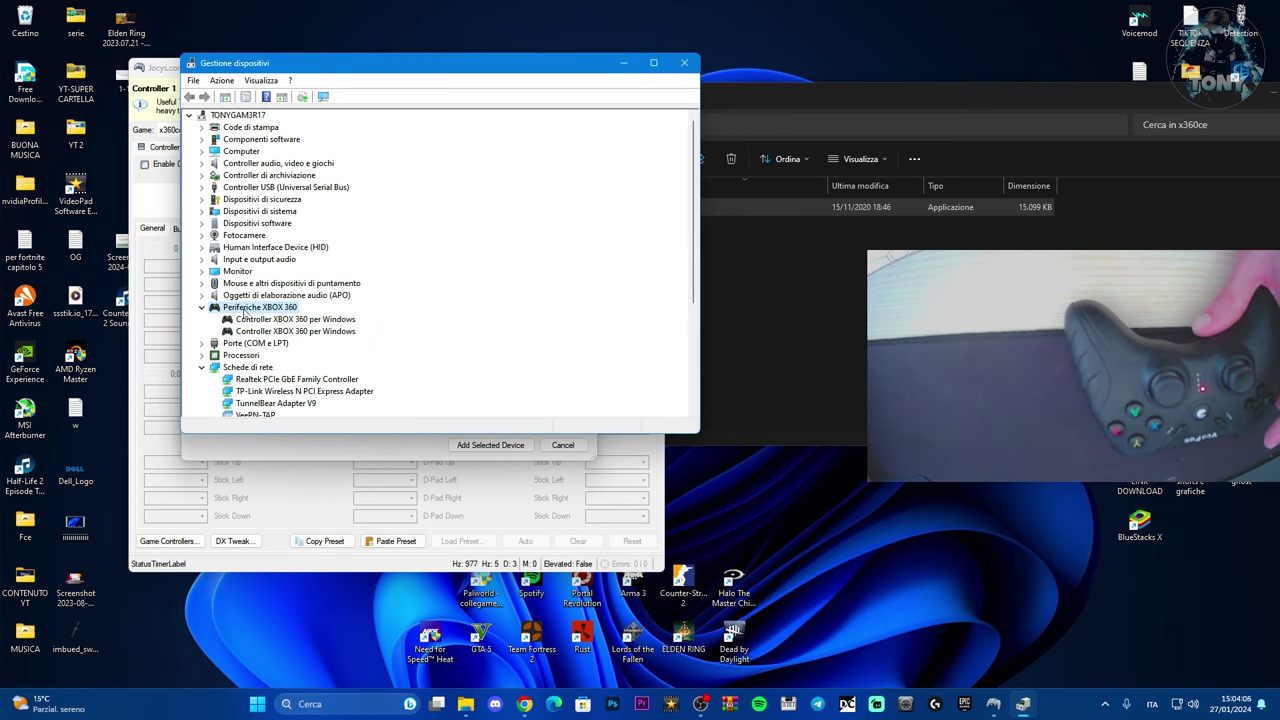
right_click(245, 309)
left_click(278, 340)
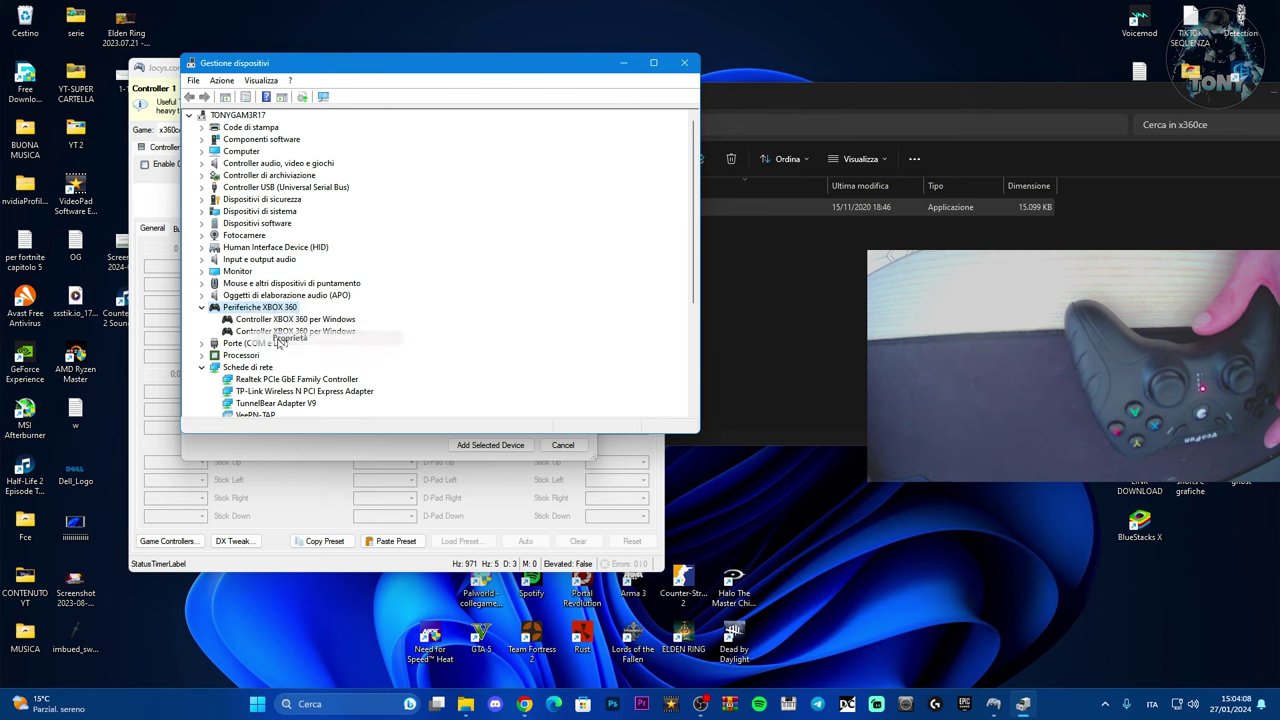
left_click(708, 117)
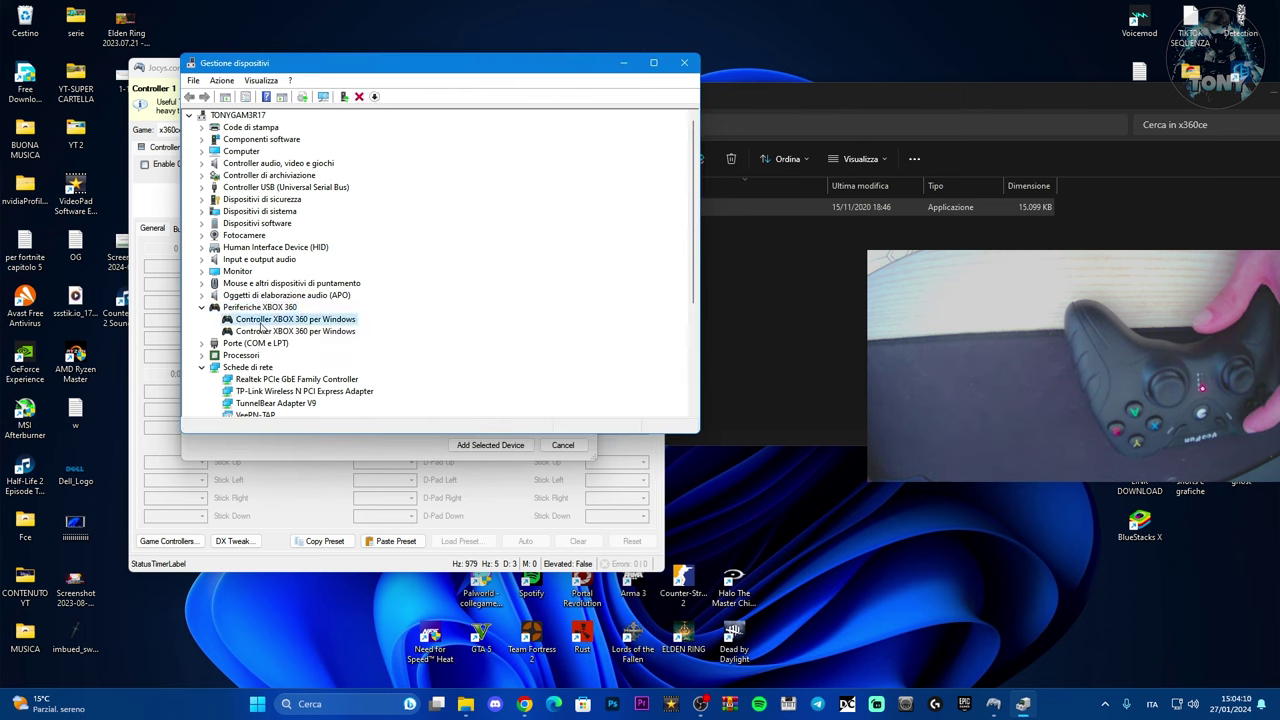
Step: Check the second Xbox 360 controller's compatible drivers on the computer through the driver update wizard without installing any, and close Device Manager
right_click(297, 332)
left_click(321, 411)
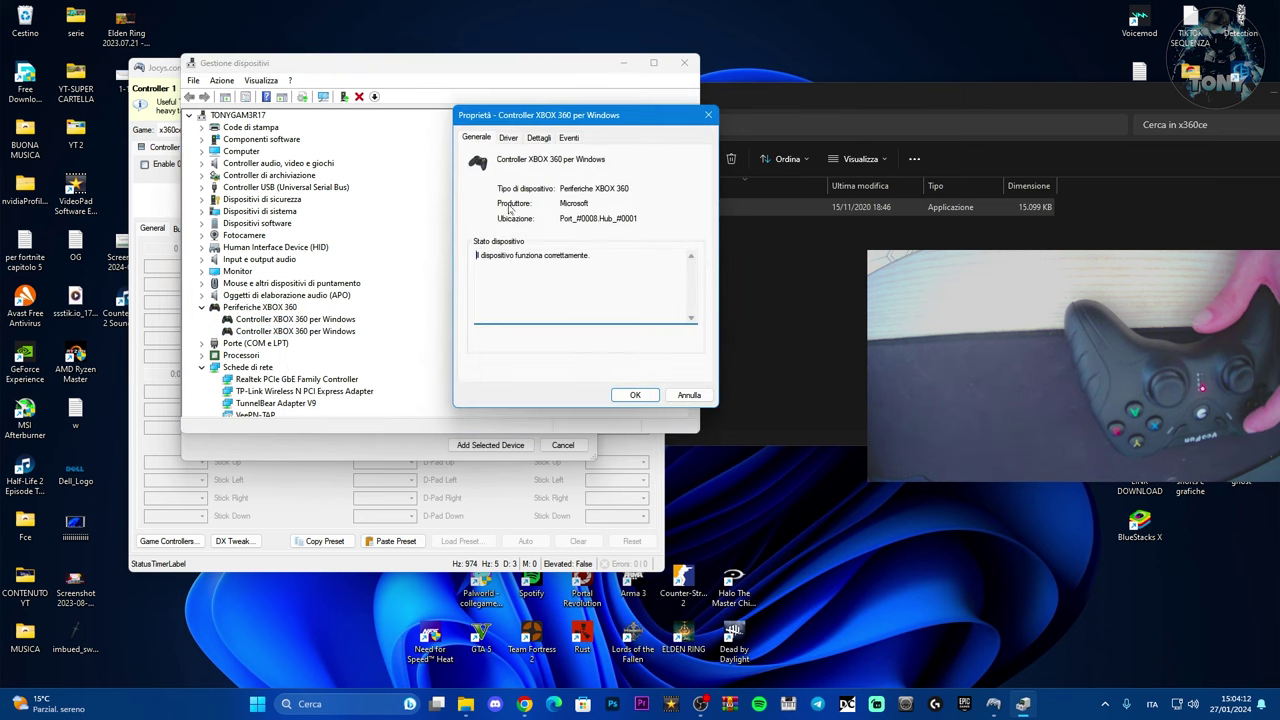
left_click(517, 140)
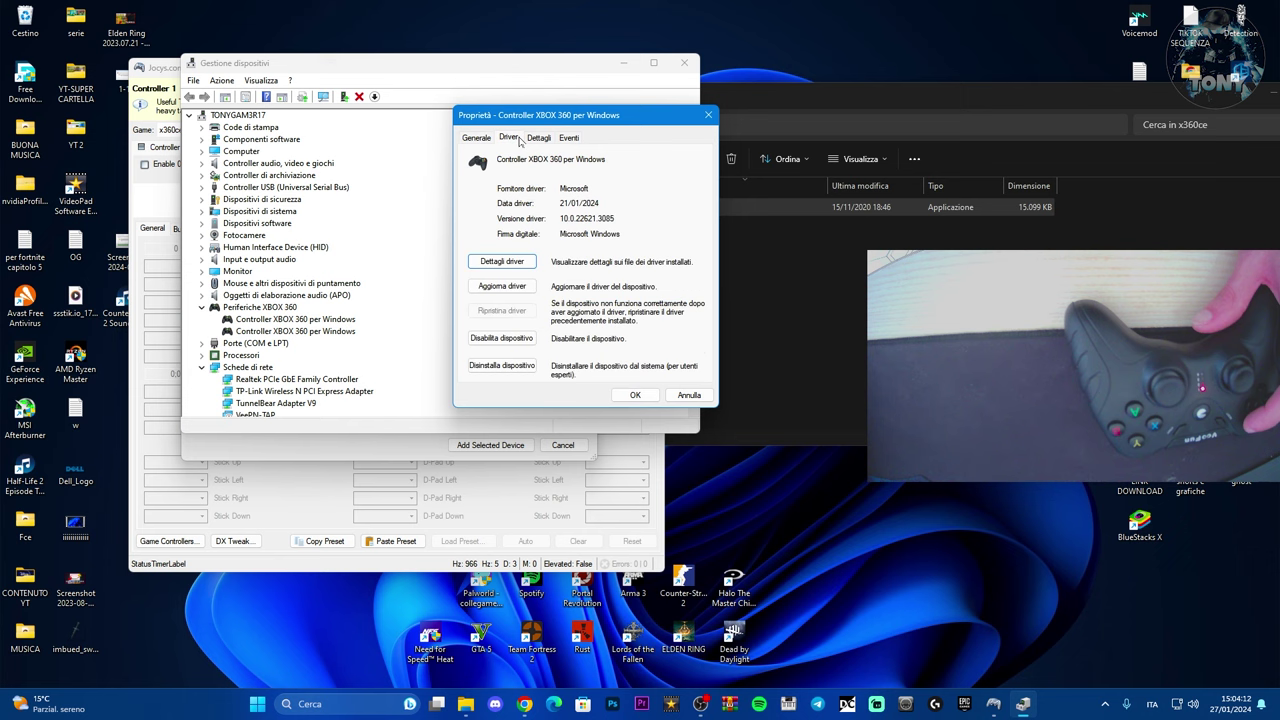
left_click(497, 286)
left_click(490, 294)
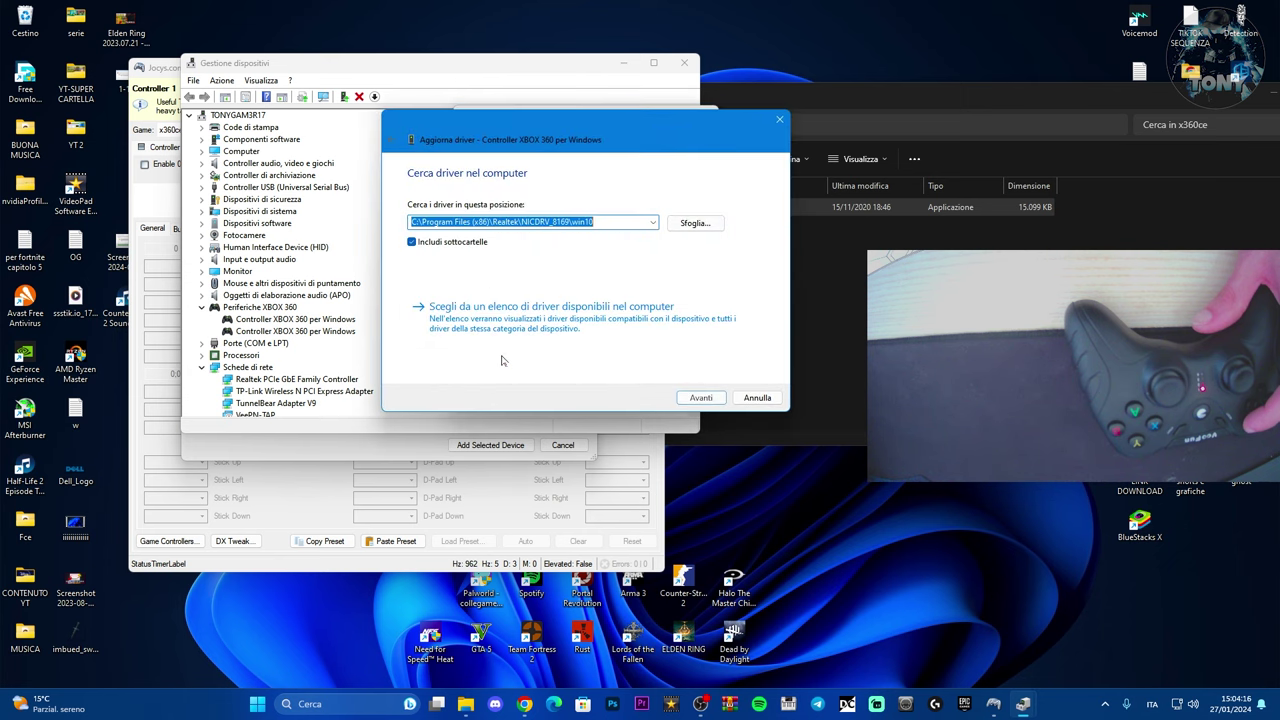
left_click(495, 330)
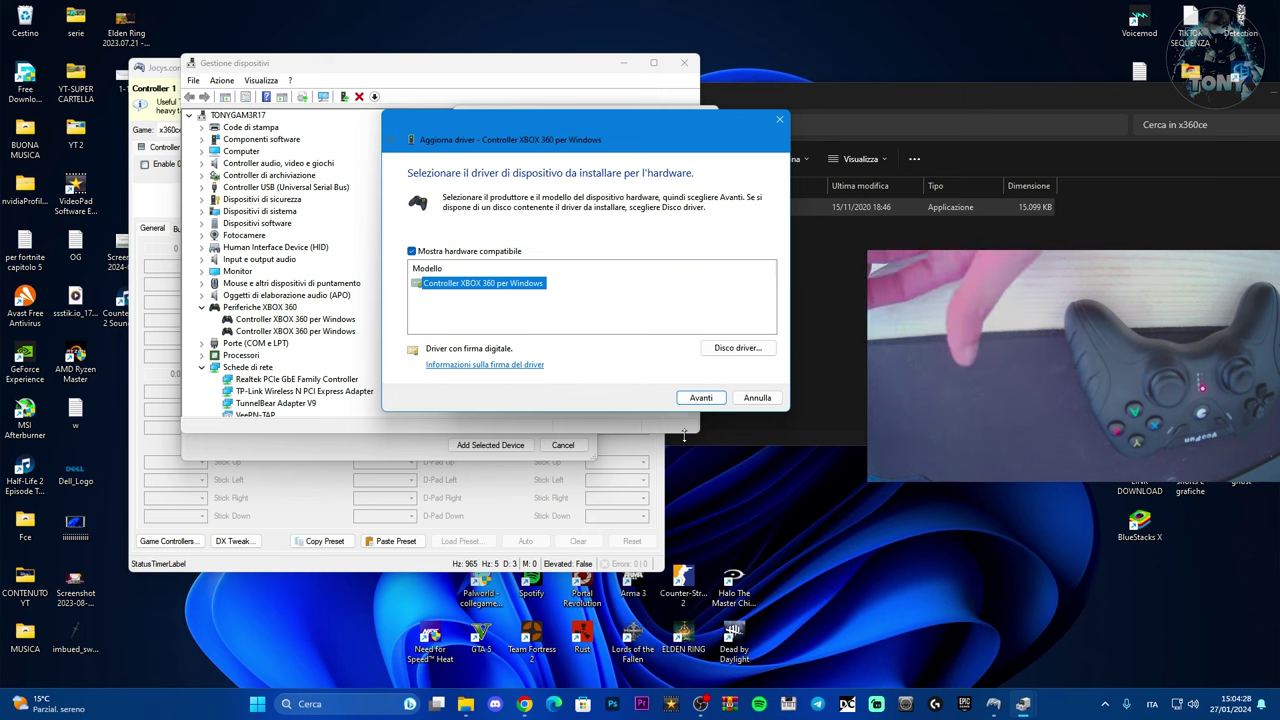
left_click(780, 119)
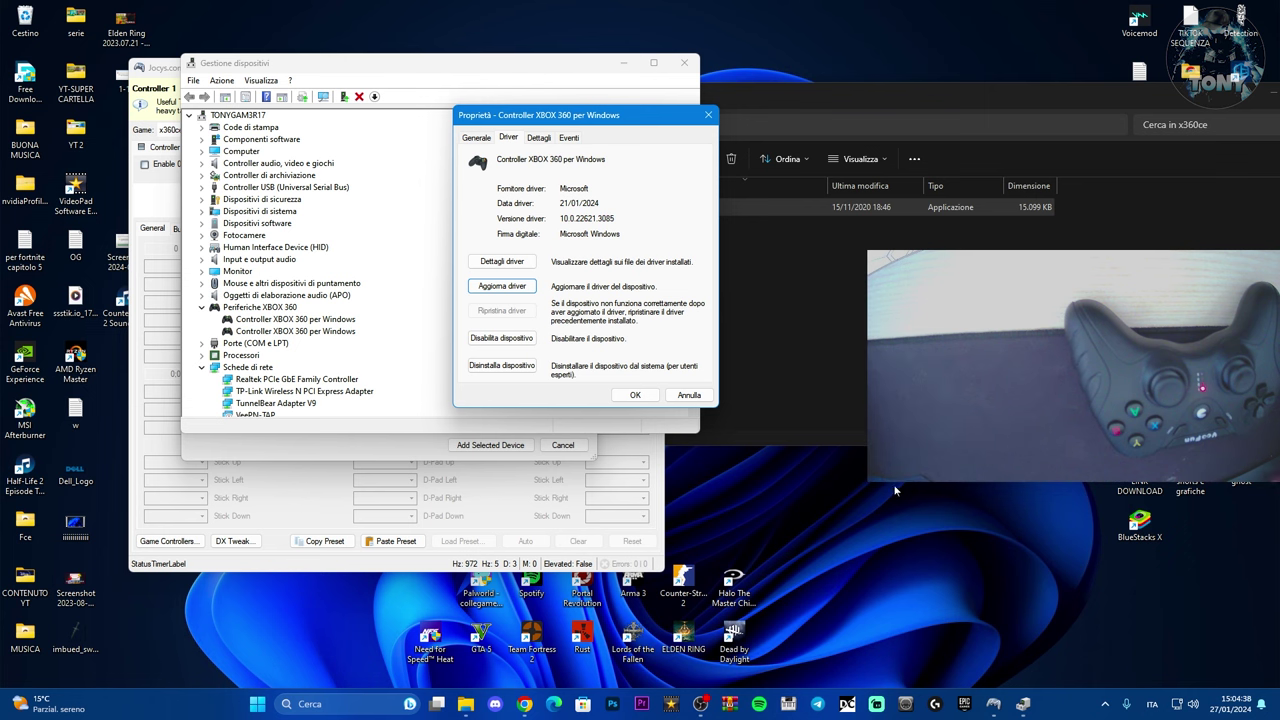
left_click(707, 115)
left_click(684, 63)
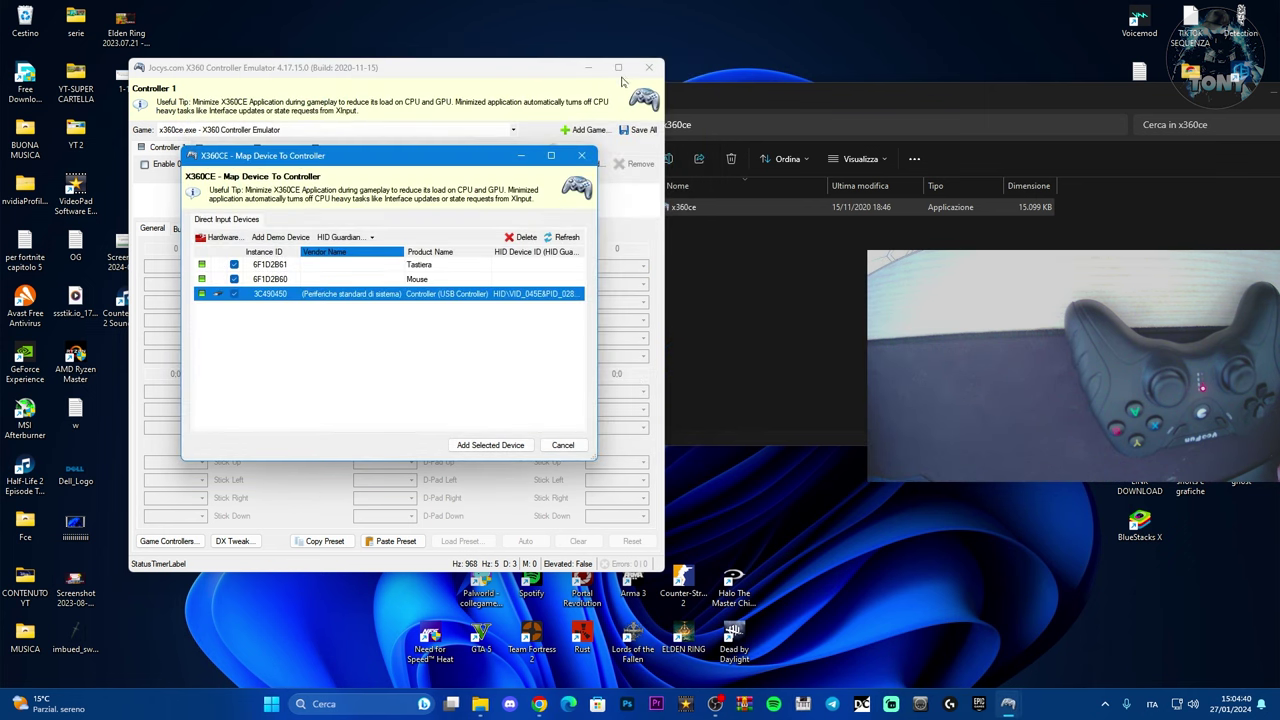
Step: Clear away the file window, map the Controller (USB Controller) device to Controller 1 and record its Y button mapping
left_click_drag(838, 98, 616, 136)
left_click(1040, 131)
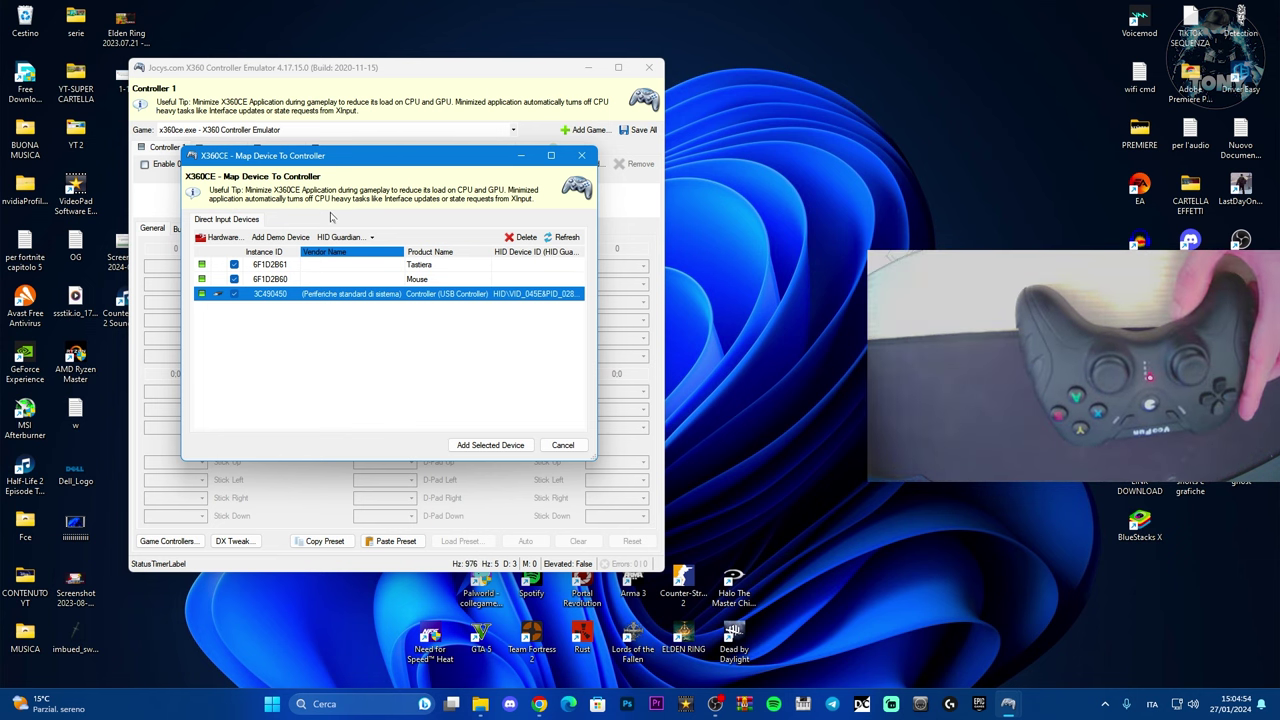
left_click_drag(357, 163, 469, 127)
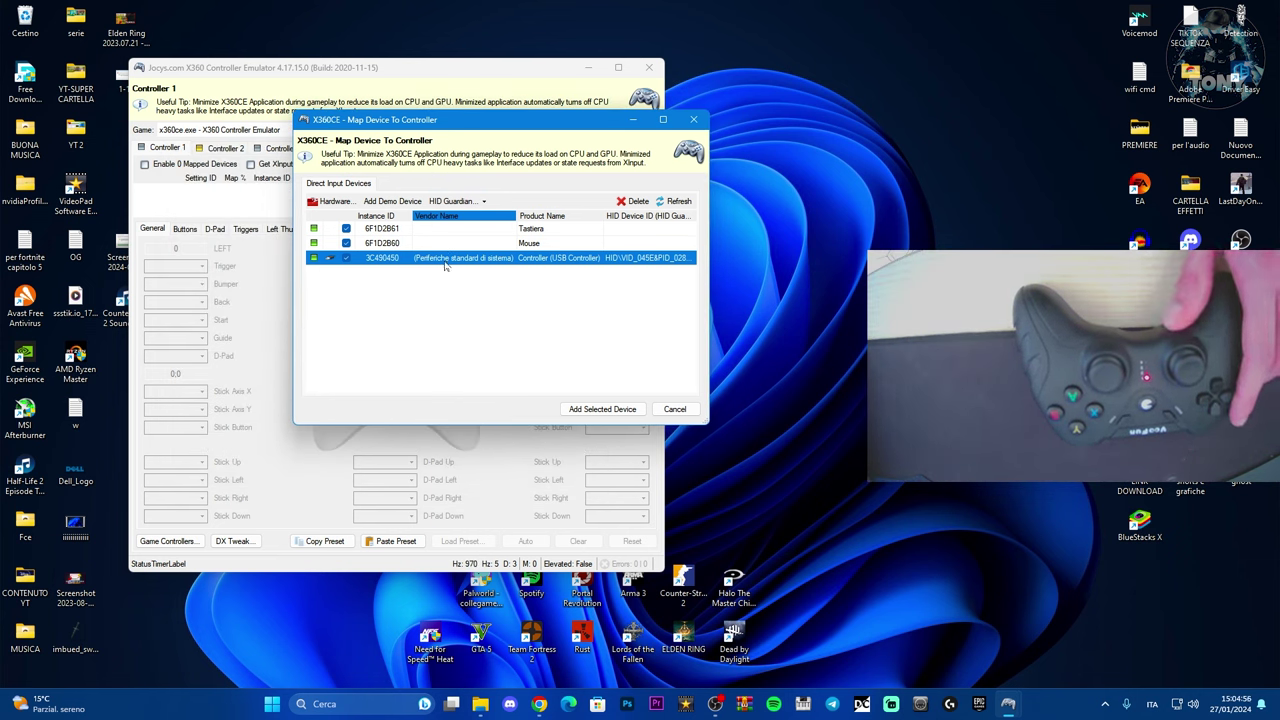
left_click(602, 410)
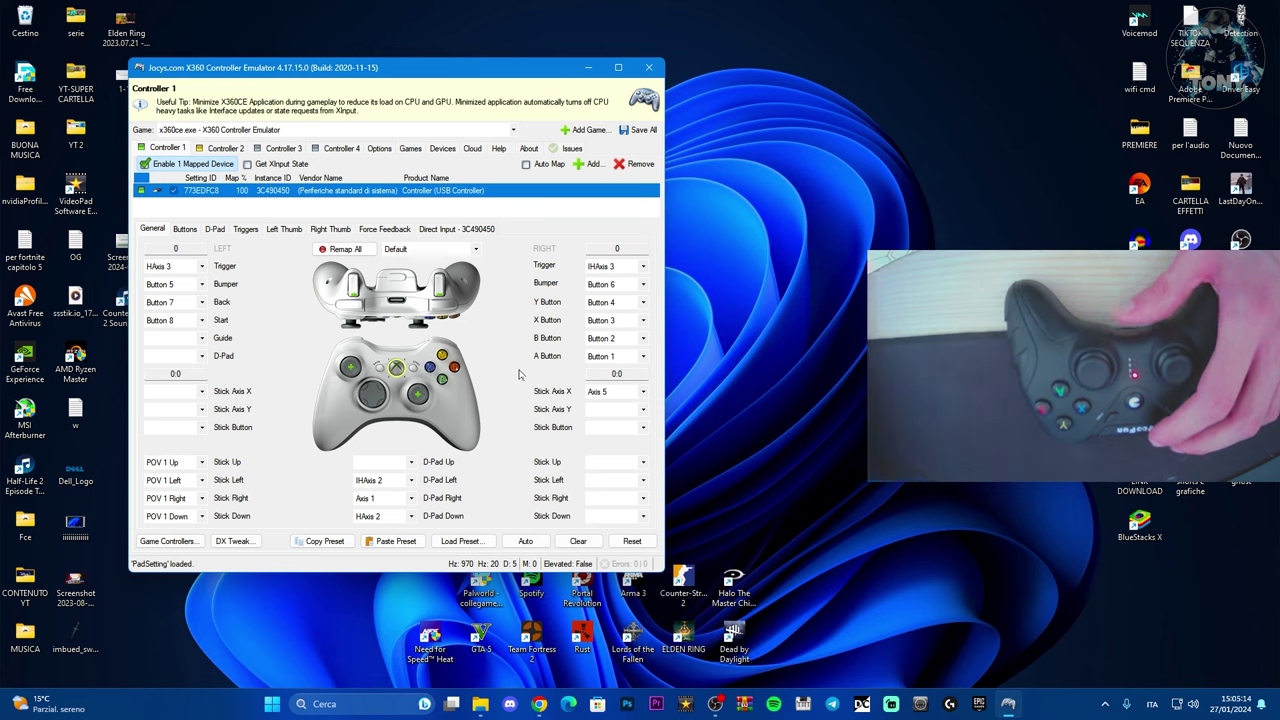
left_click(443, 357)
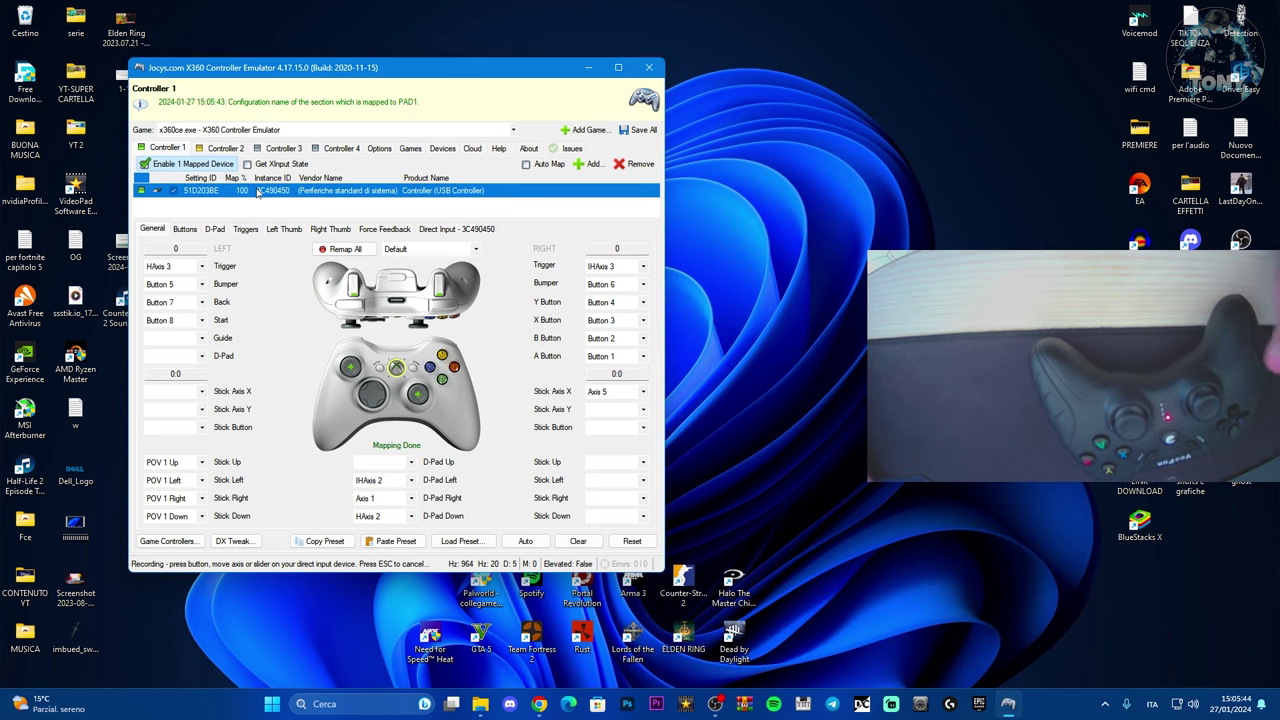
Step: Add the Palworld executable from E:\Palworld\Palworld.v0.1.2.0-OFME\Palworld to the emulator's games list
left_click(582, 130)
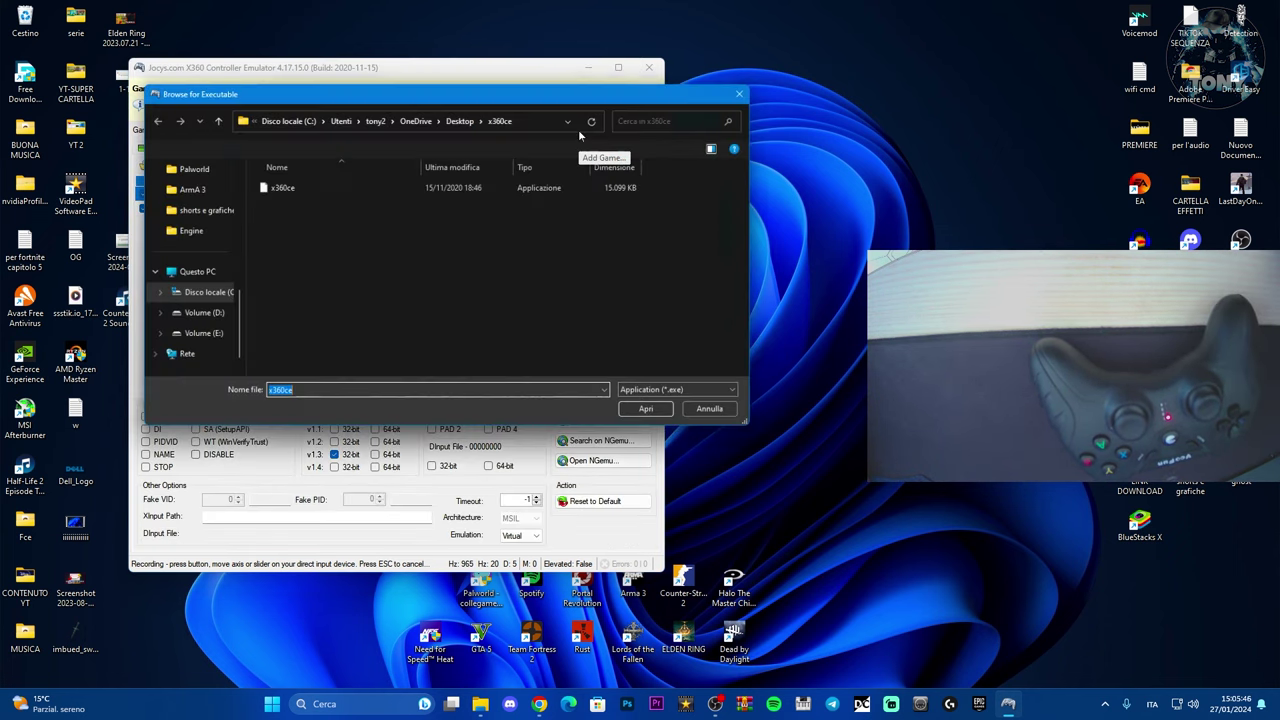
left_click(185, 338)
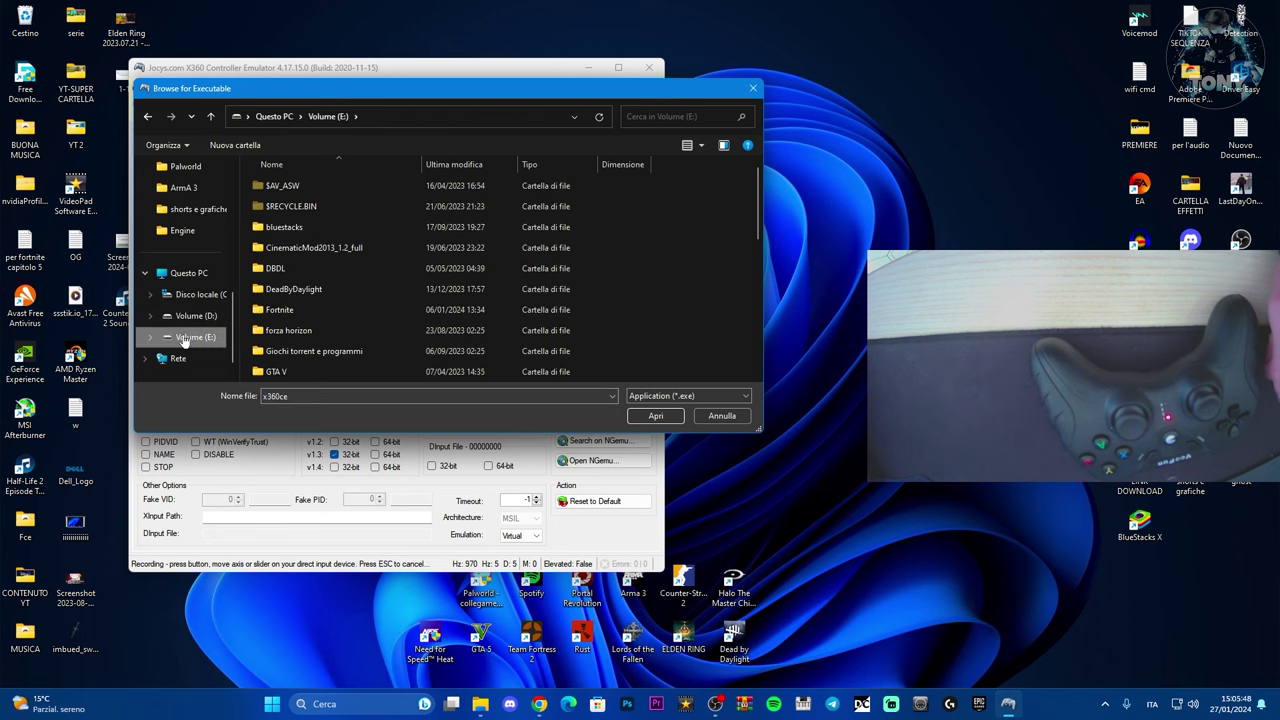
scroll(314, 285, "down", 3)
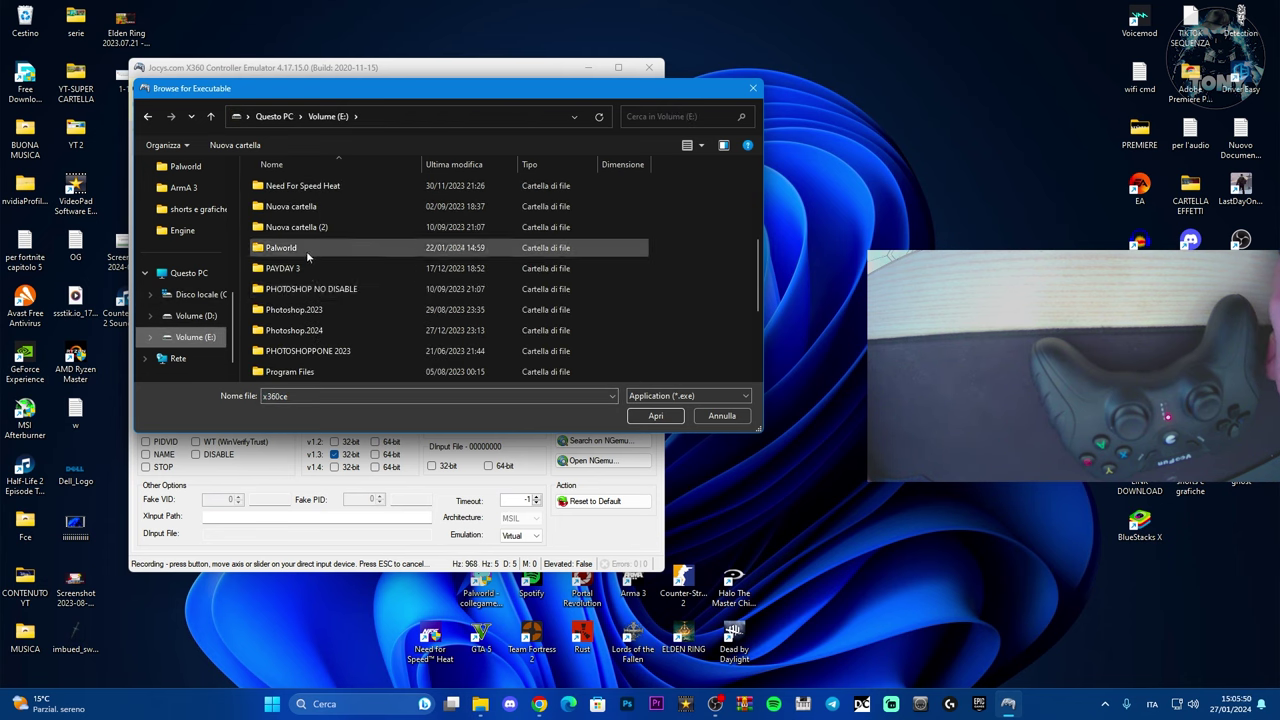
double_click(306, 250)
double_click(305, 206)
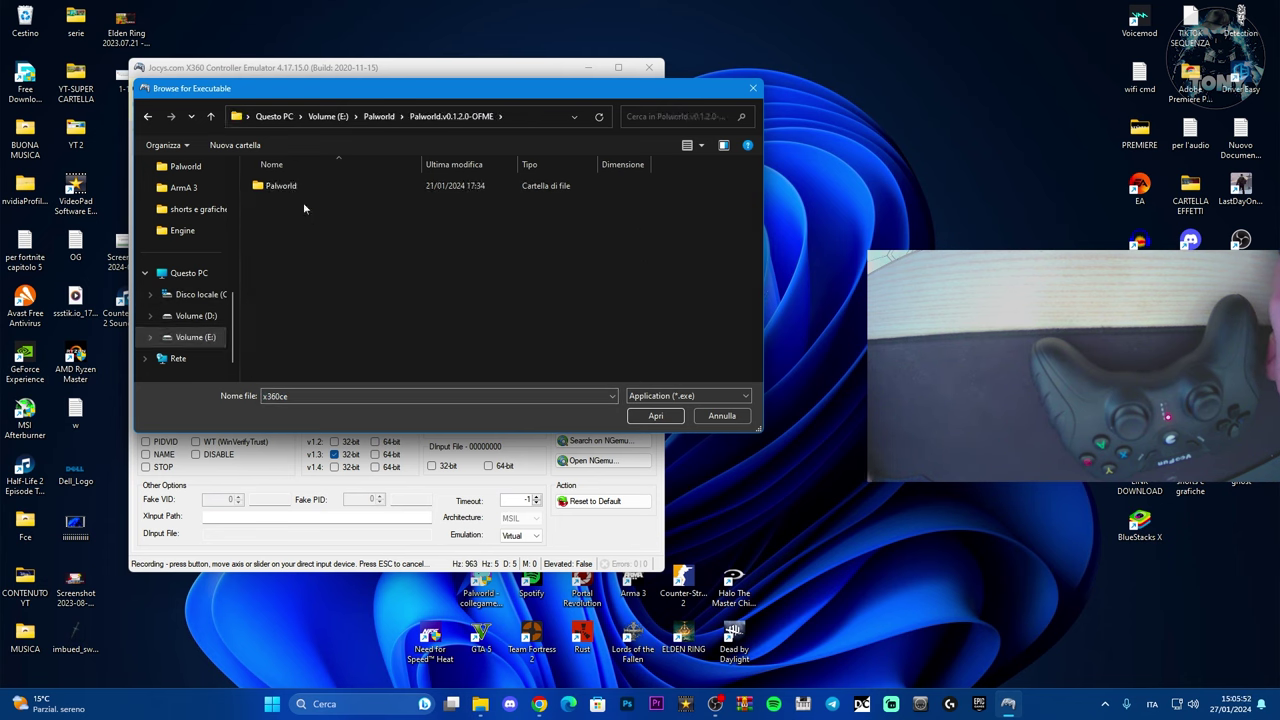
double_click(305, 186)
left_click(300, 228)
left_click(657, 416)
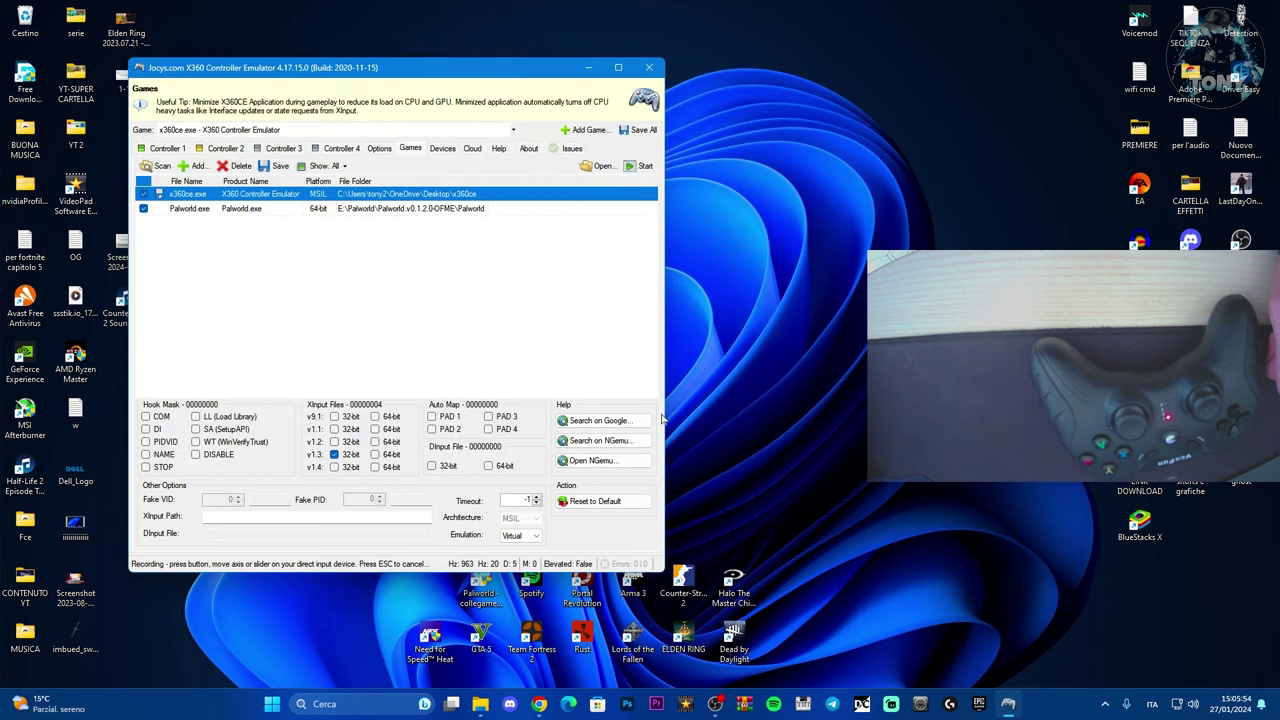
Step: Try to launch Palworld.exe from the games list and dismiss the resulting dialog
left_click(216, 210)
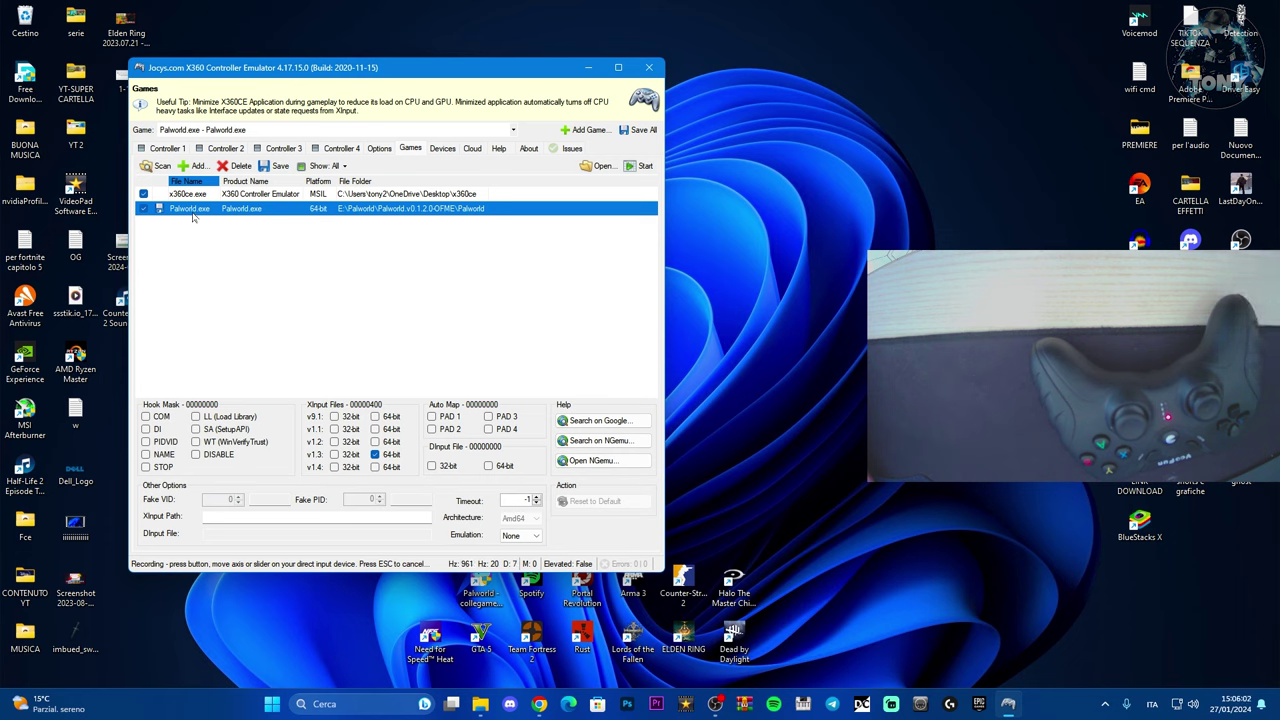
left_click(637, 168)
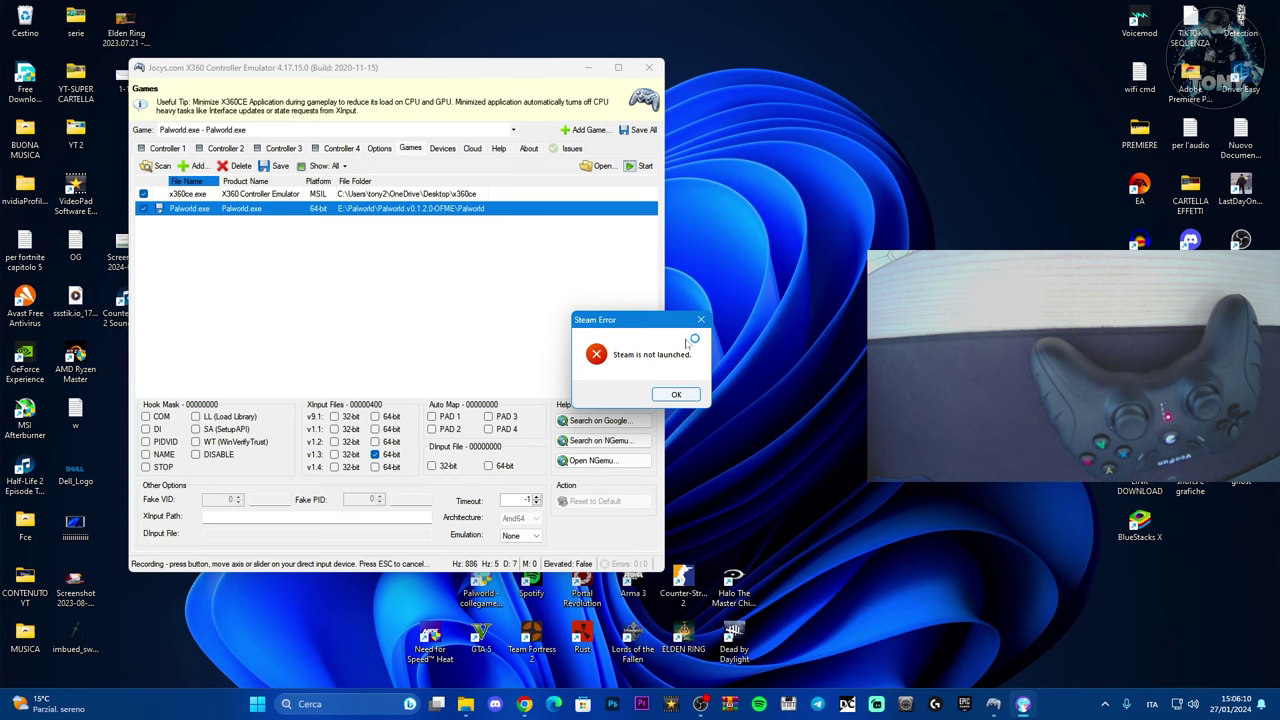
left_click(700, 320)
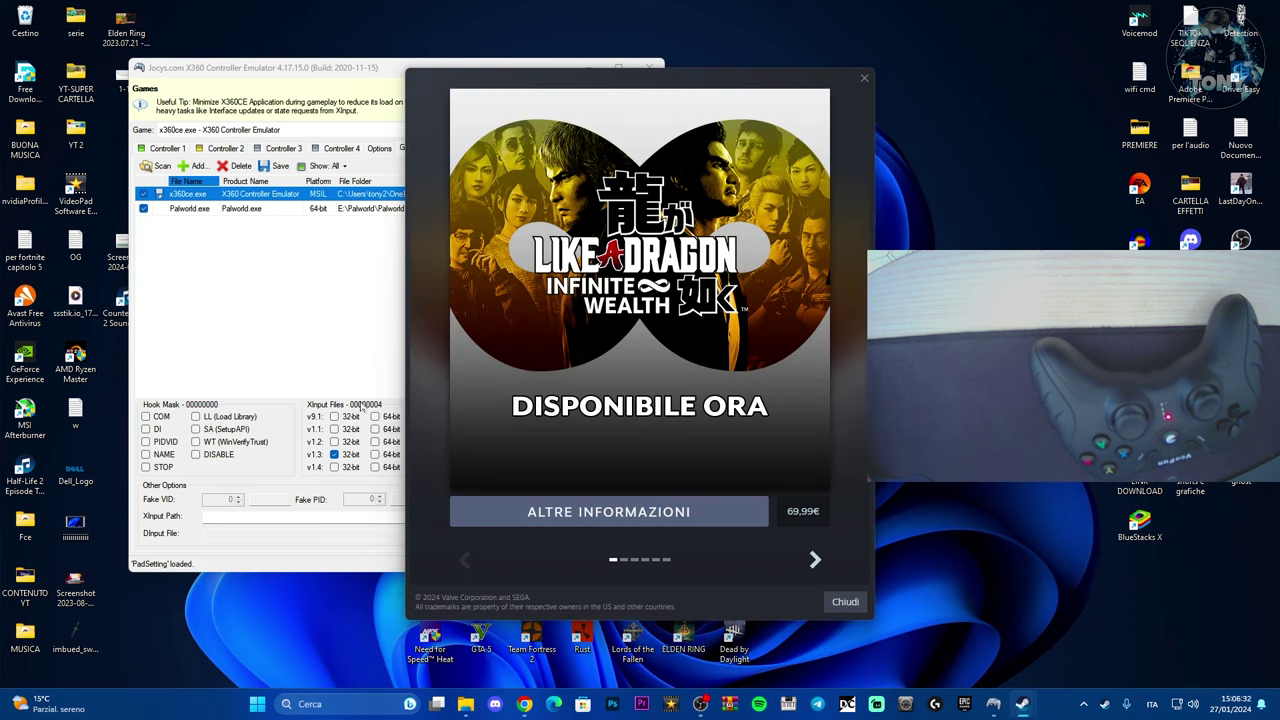
Step: Close the Steam promotional window, bring the emulator back up and start Palworld.exe from the games list
left_click(865, 78)
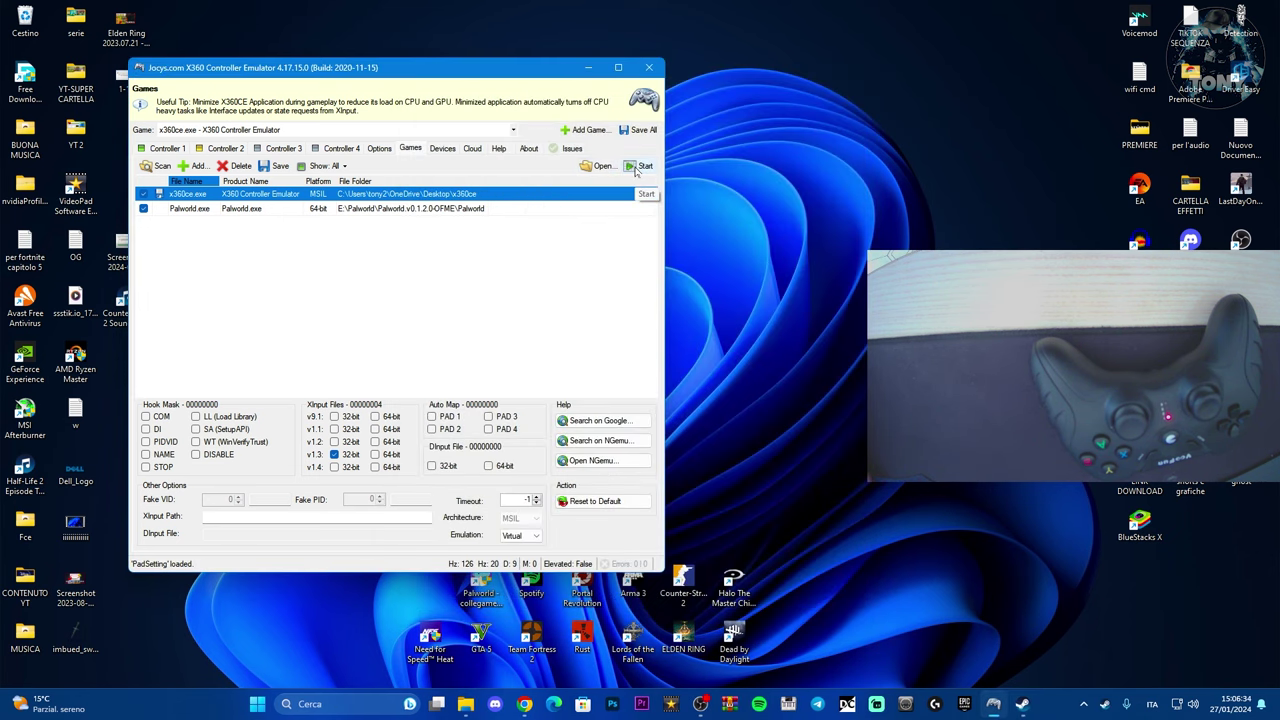
left_click(636, 170)
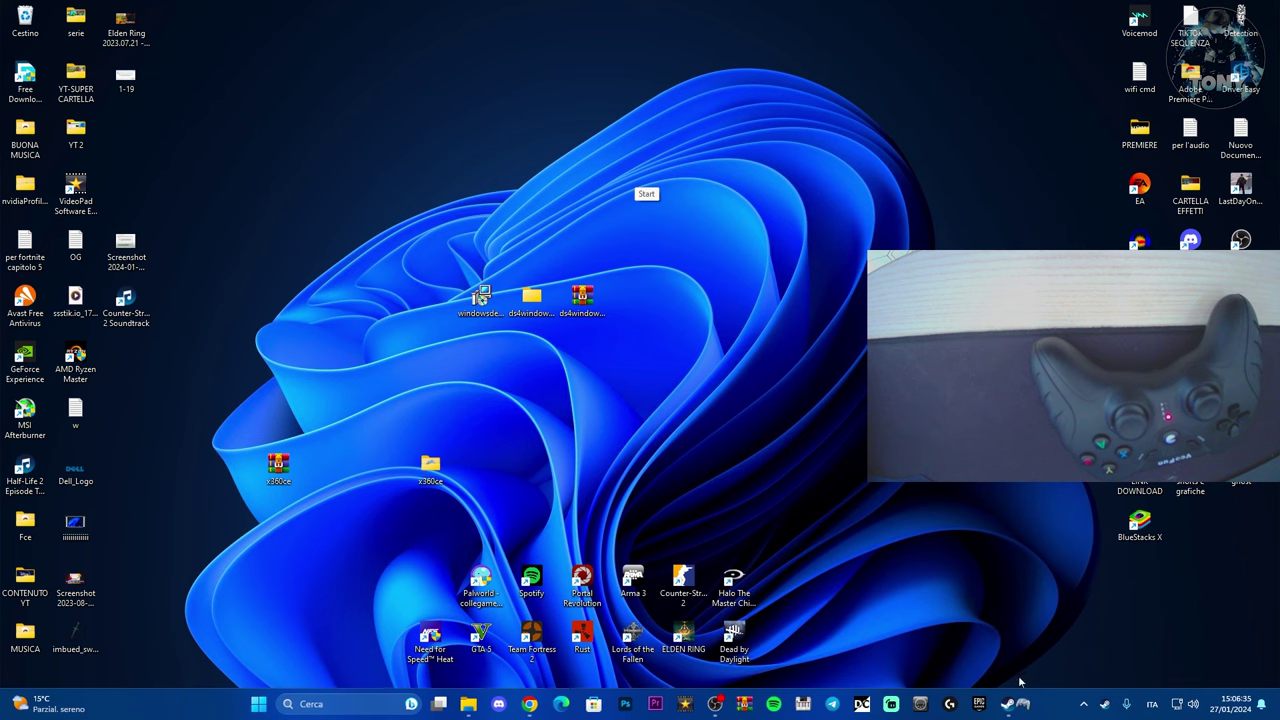
left_click(1022, 704)
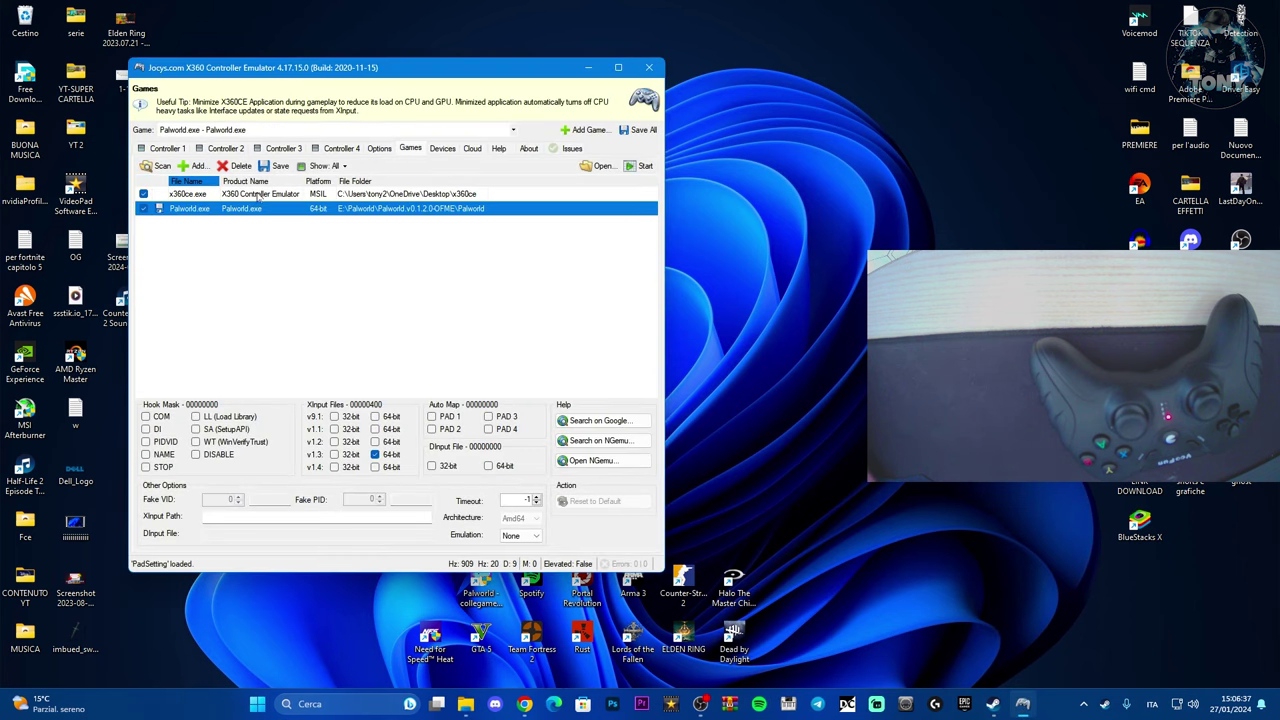
left_click(652, 166)
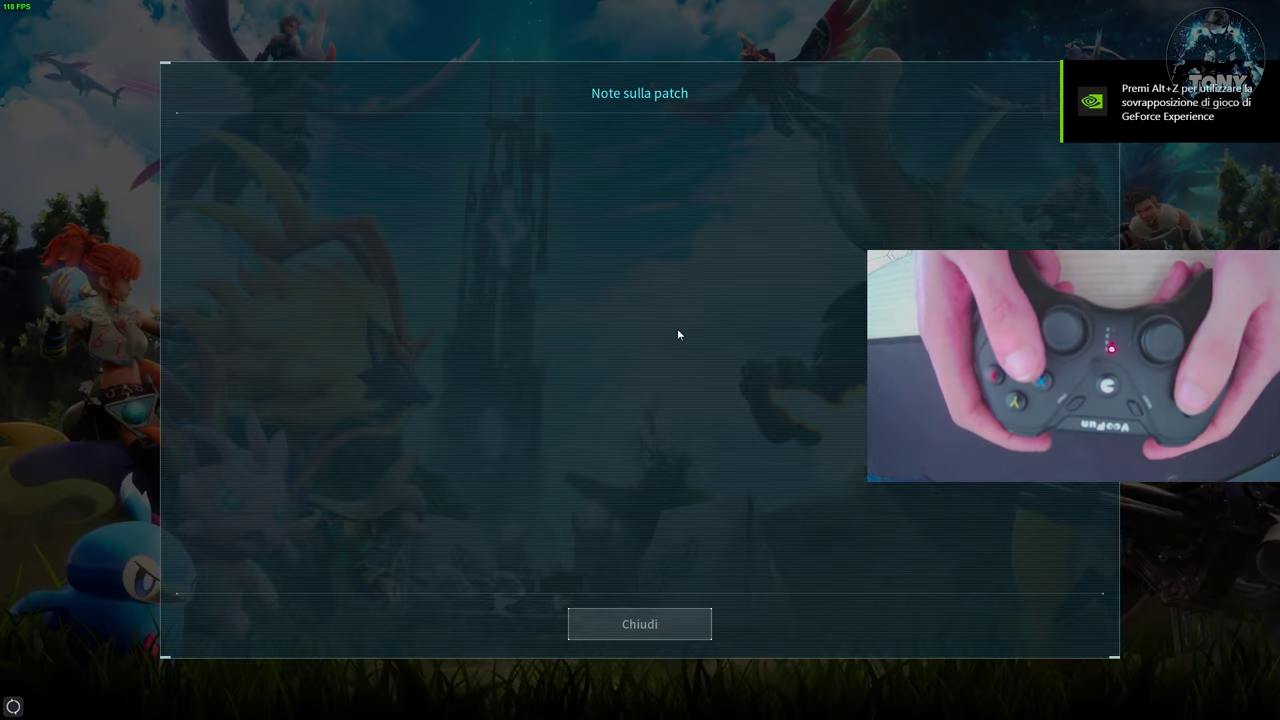
Step: Close Palworld's patch notes, start playing from the title menu and load the "YT ISLANDS" world
key("Return")
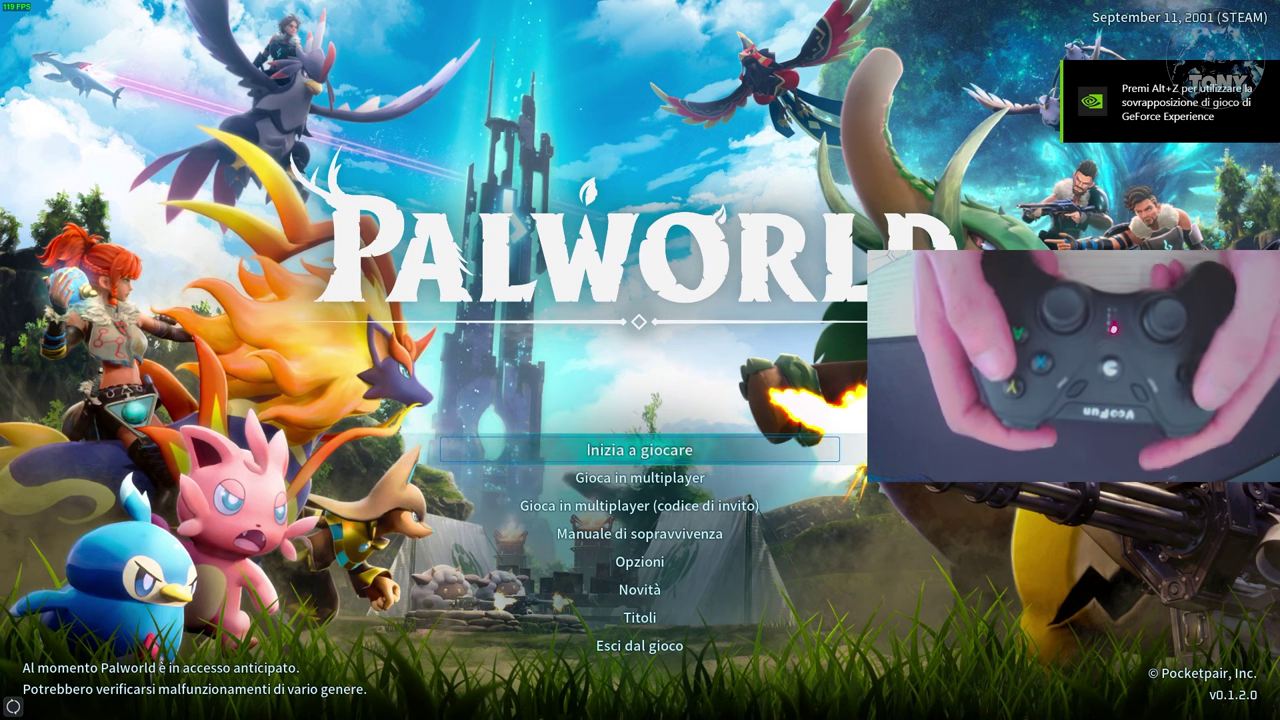
key("Return")
key("Return")
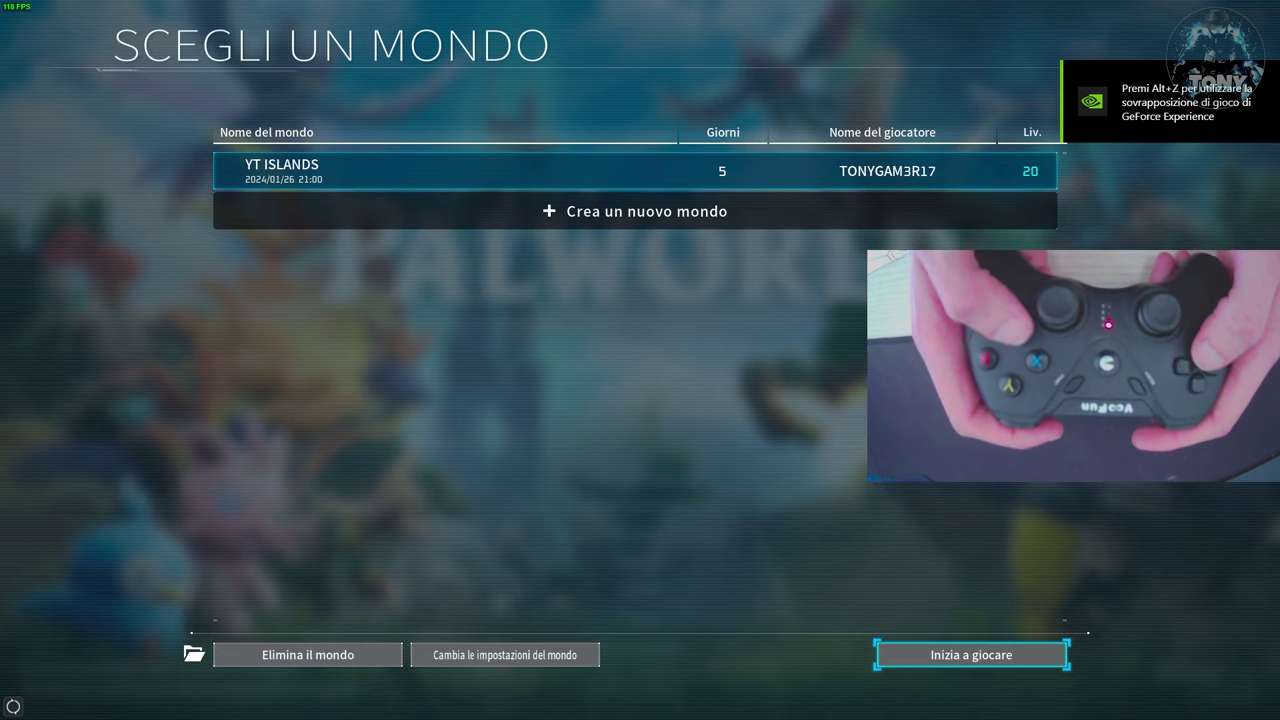
key("Return")
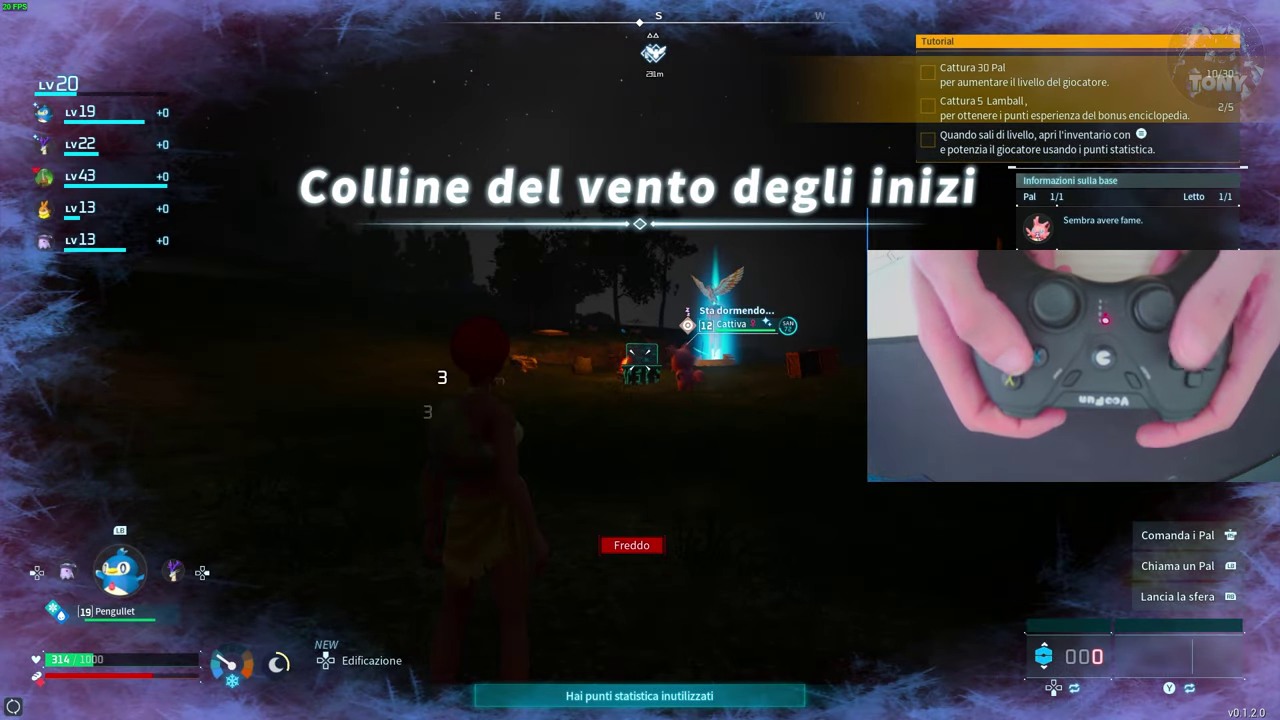
Step: Test the gamepad by running, sprinting and rolling the character around the base up to the campfire
key("w")
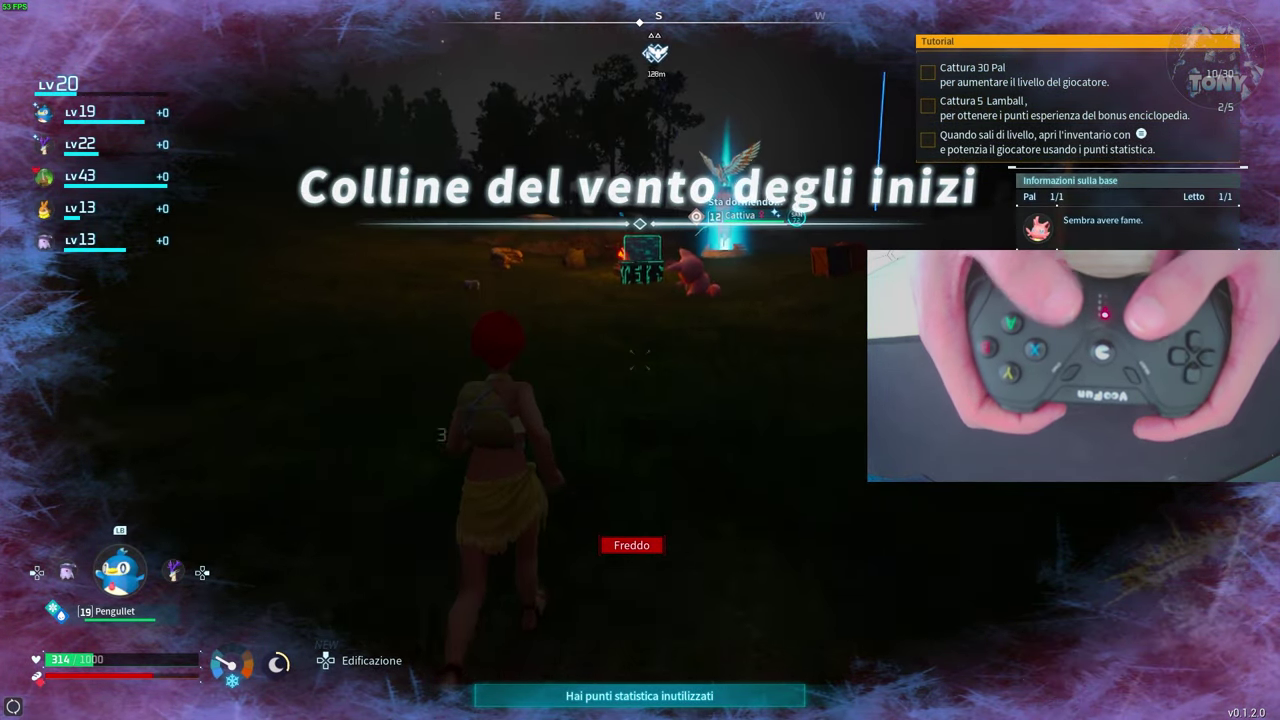
key("w")
key("shift")
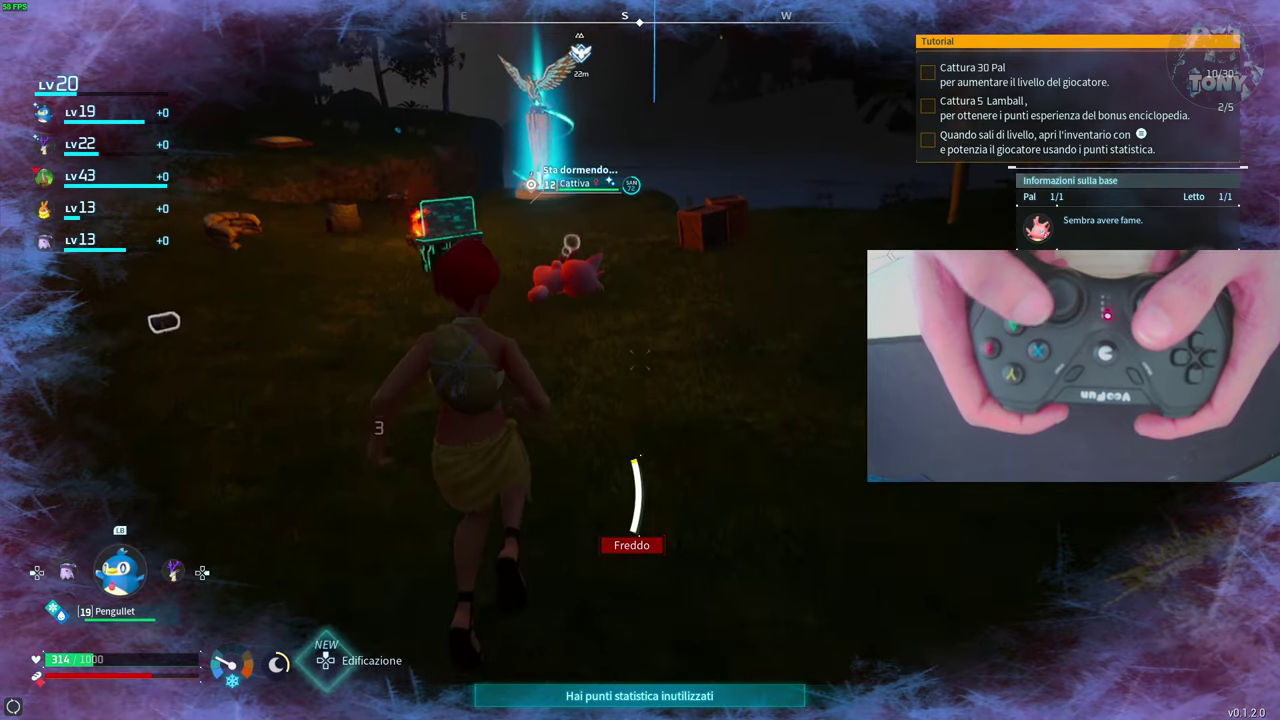
key("w")
key("ctrl")
key("ctrl")
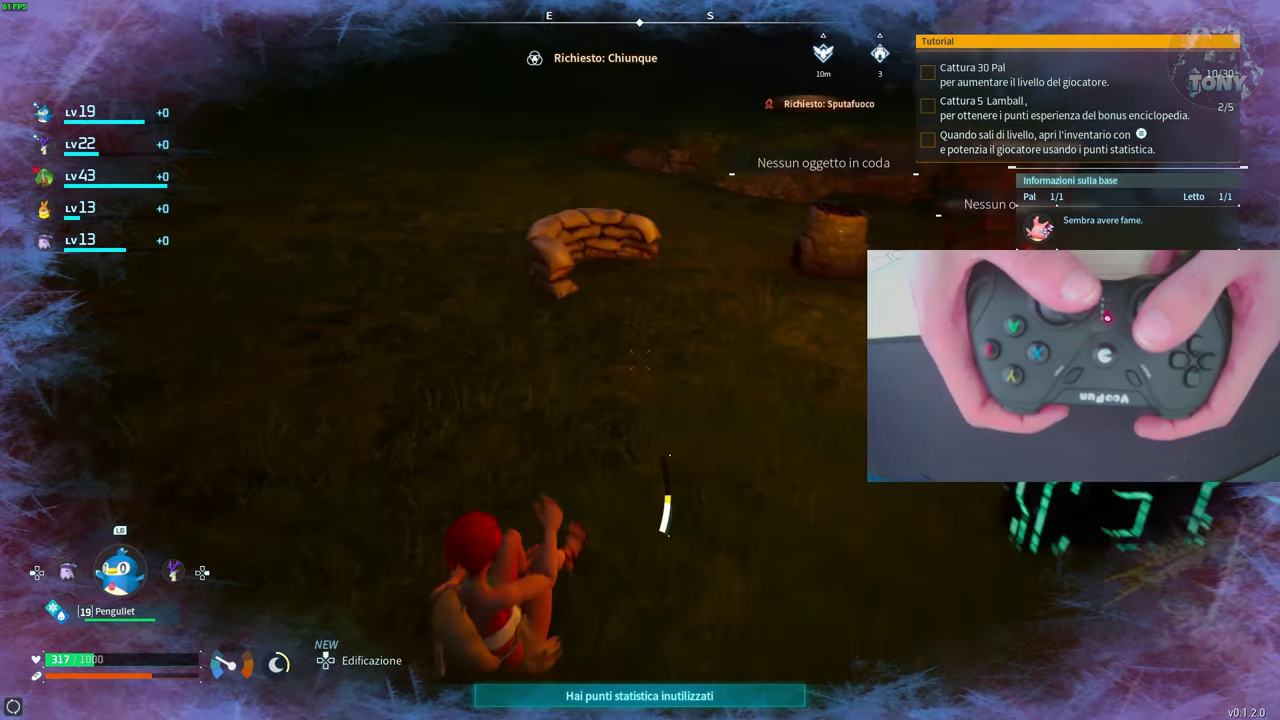
key("w")
key("ctrl")
key("ctrl")
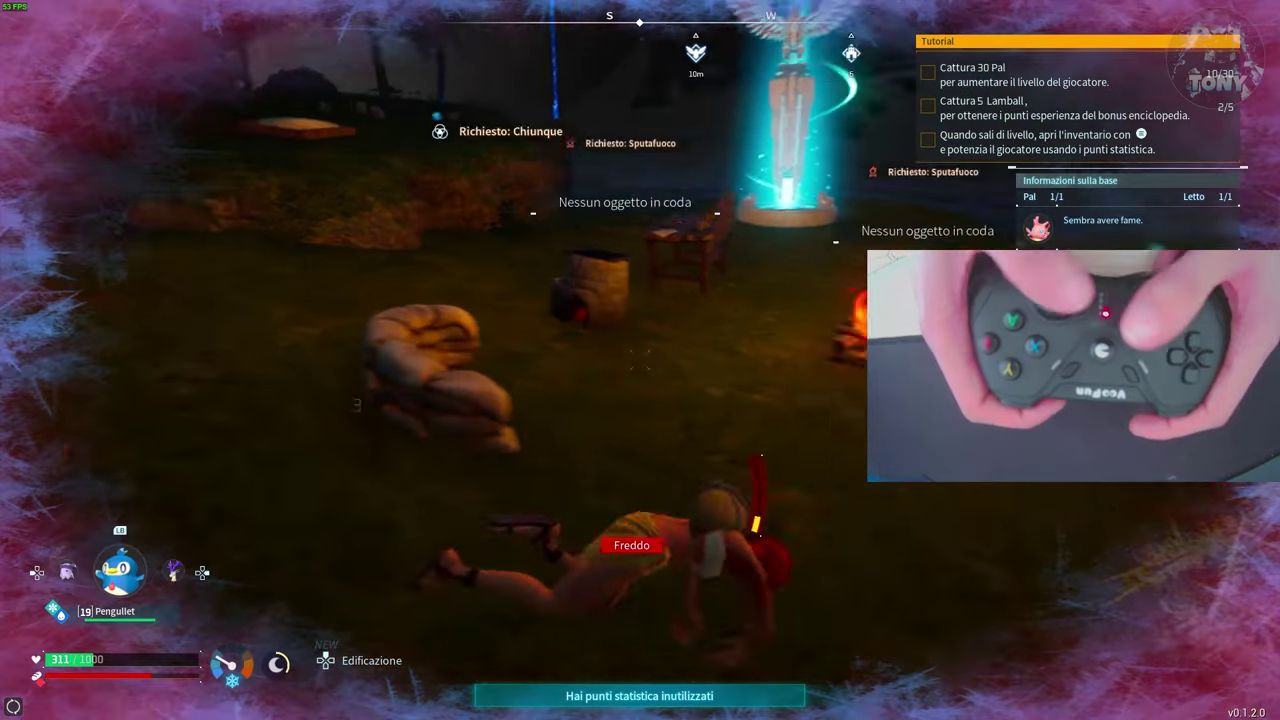
key("w")
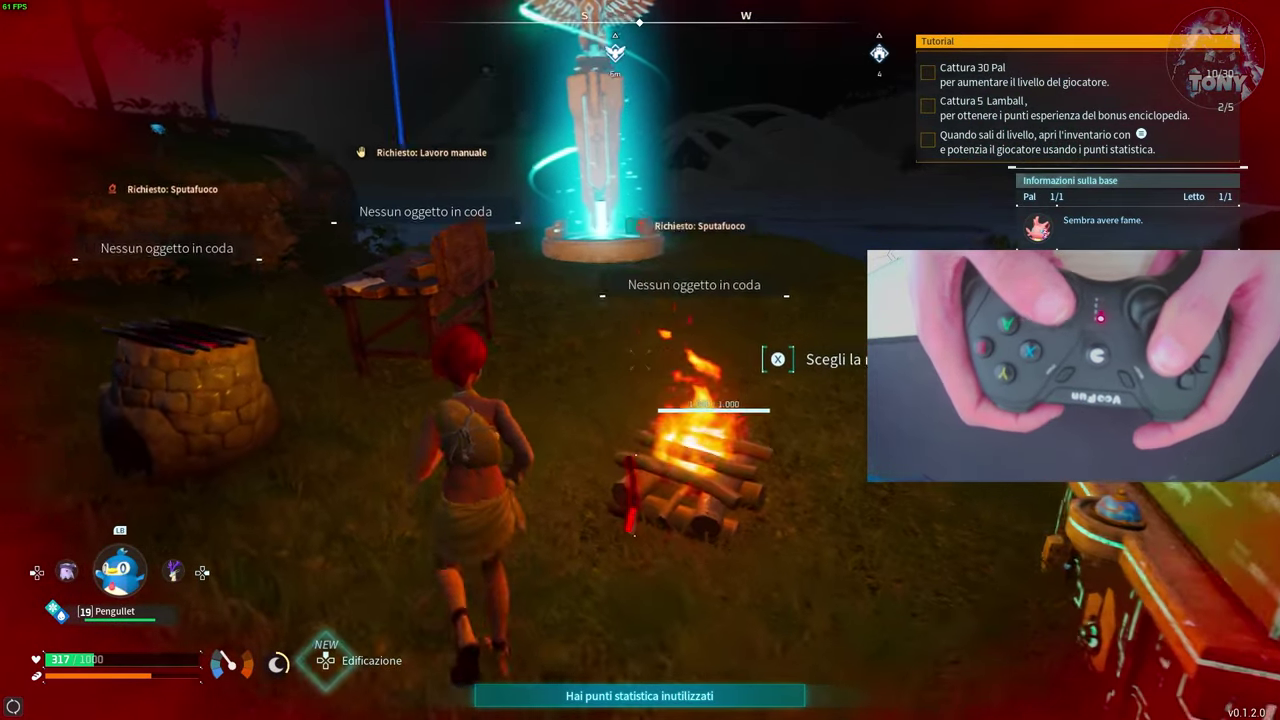
key("w")
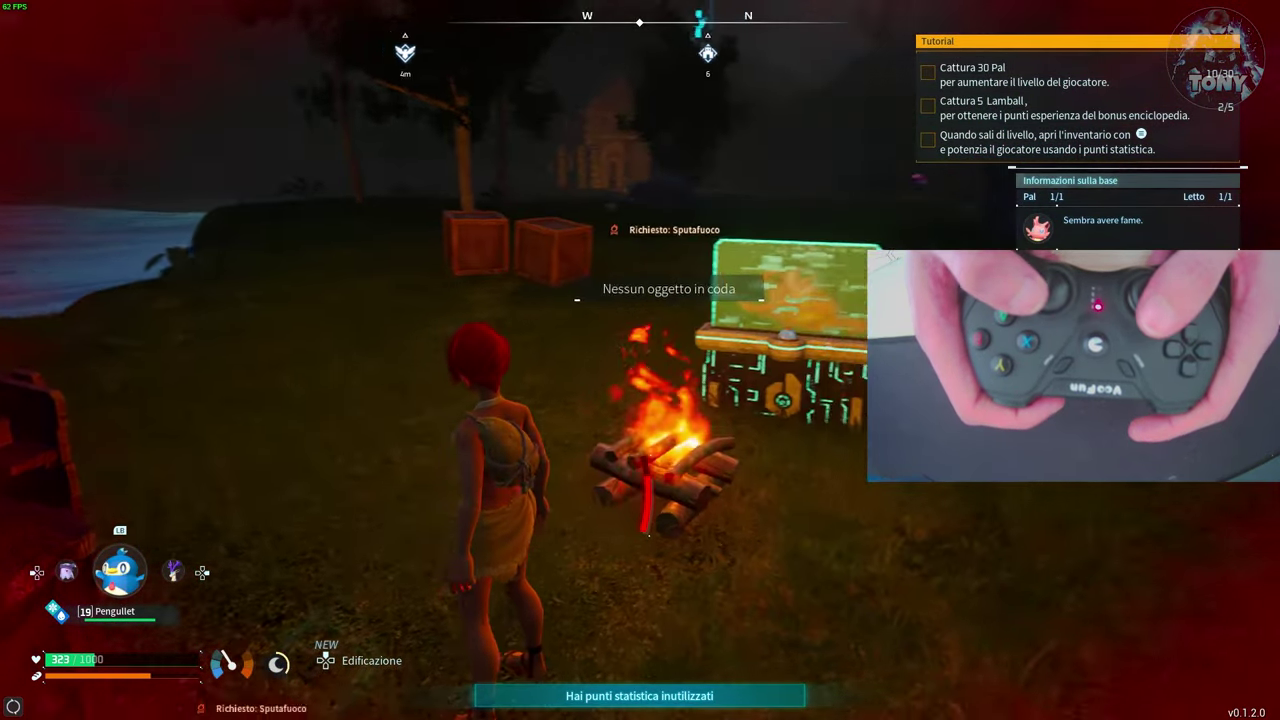
Step: Test the gamepad's jump and dive roll by moving the character from the campfire across the grass to the sandbags
key("s")
key("space")
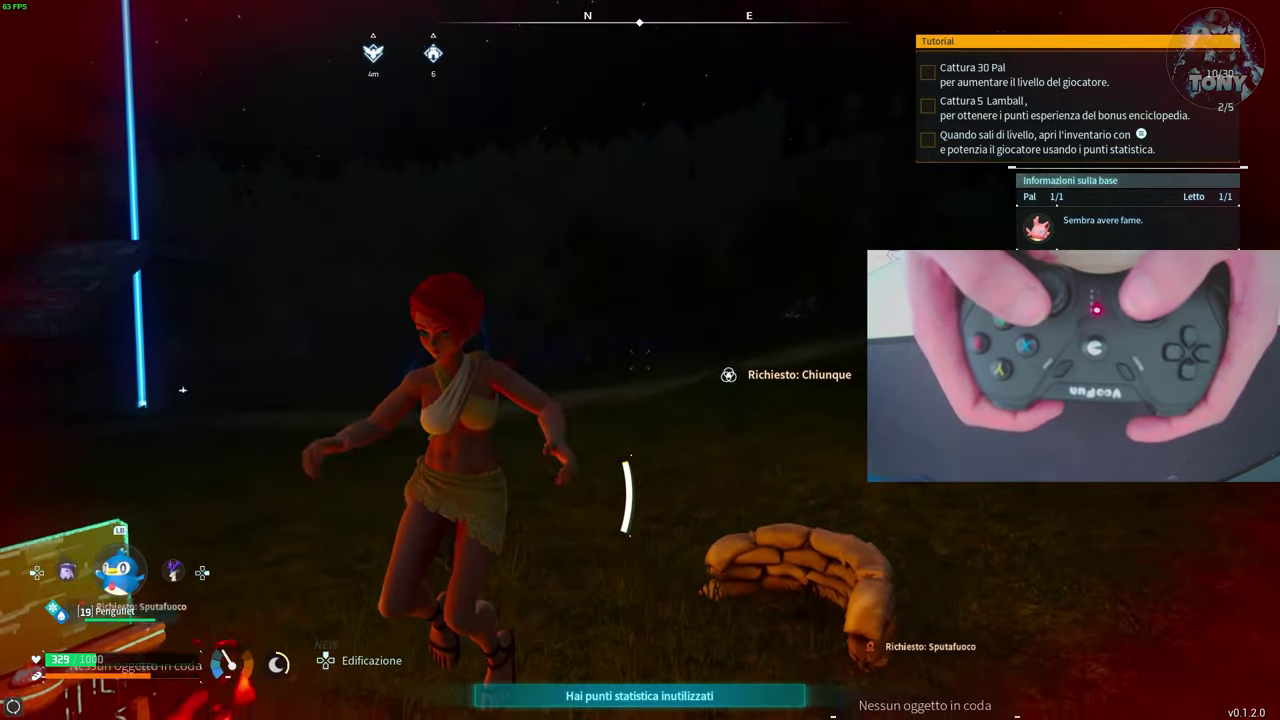
key("w")
key("s")
key("w")
key("ctrl")
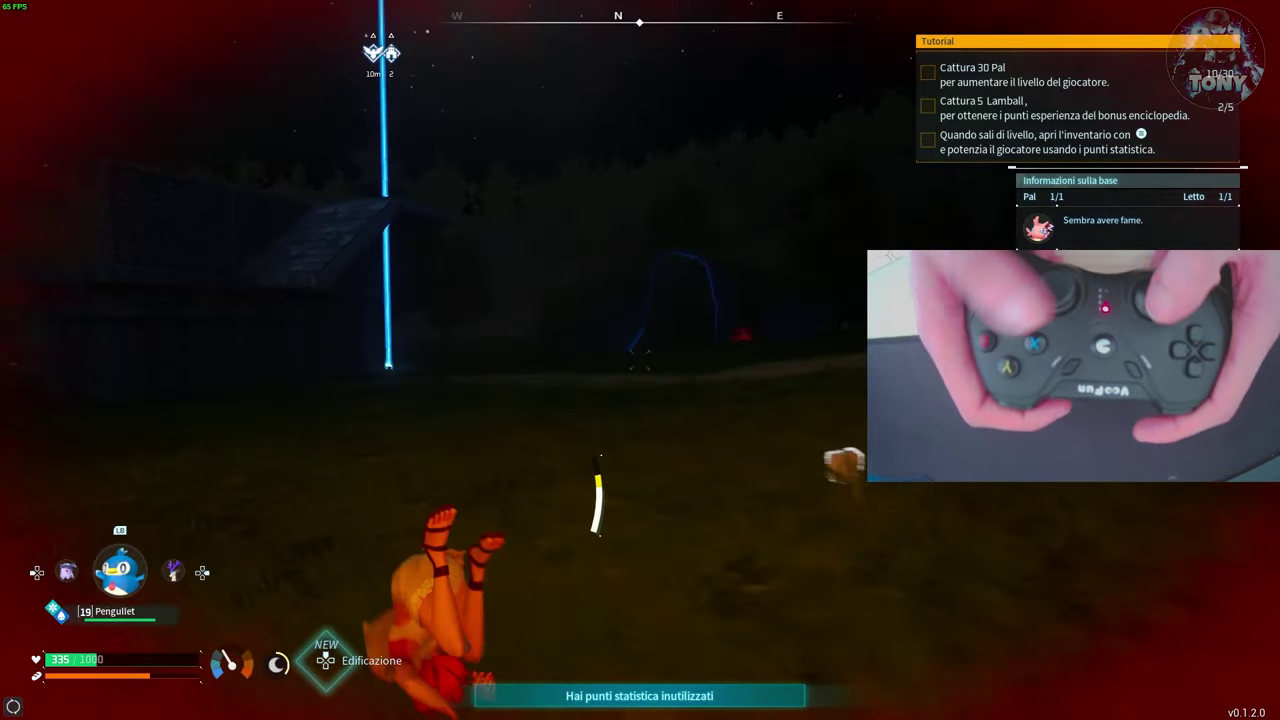
key("d")
key("ctrl")
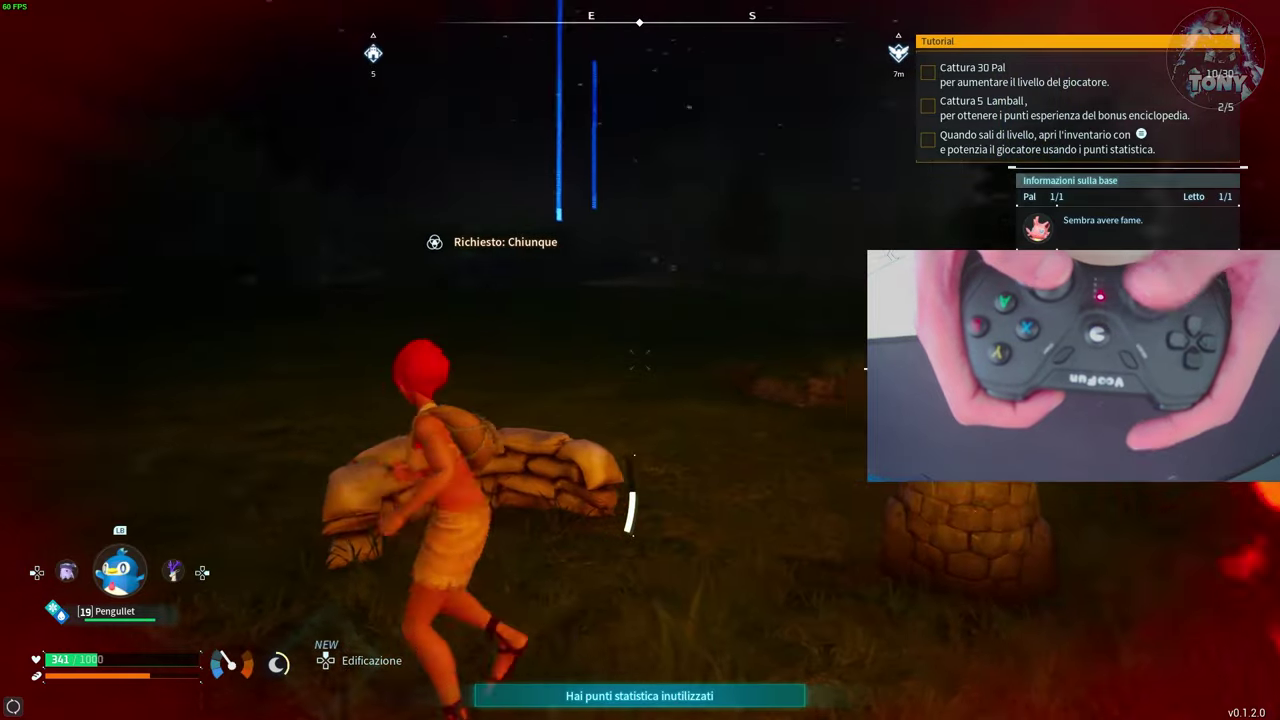
Step: Run the character from the sandbags back to the campfire and stop beside the wooden workbench
key("s")
key("w")
key("s")
key("w")
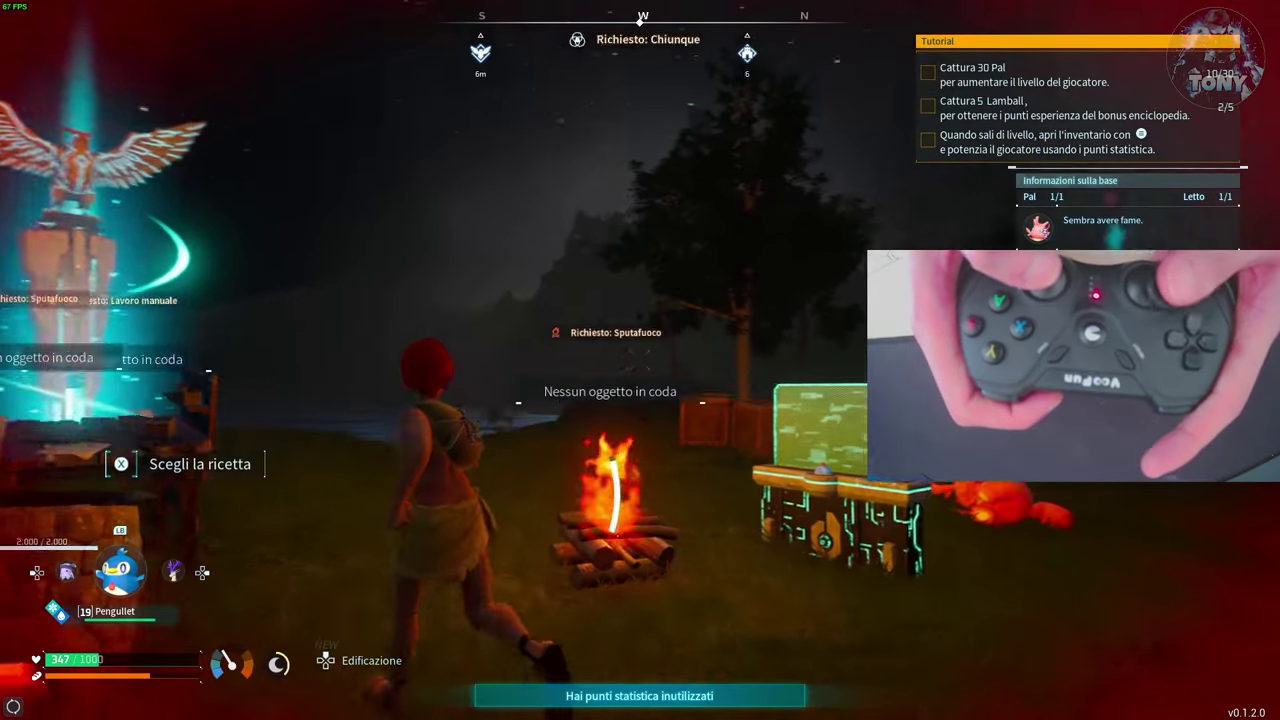
key("w")
key("a")
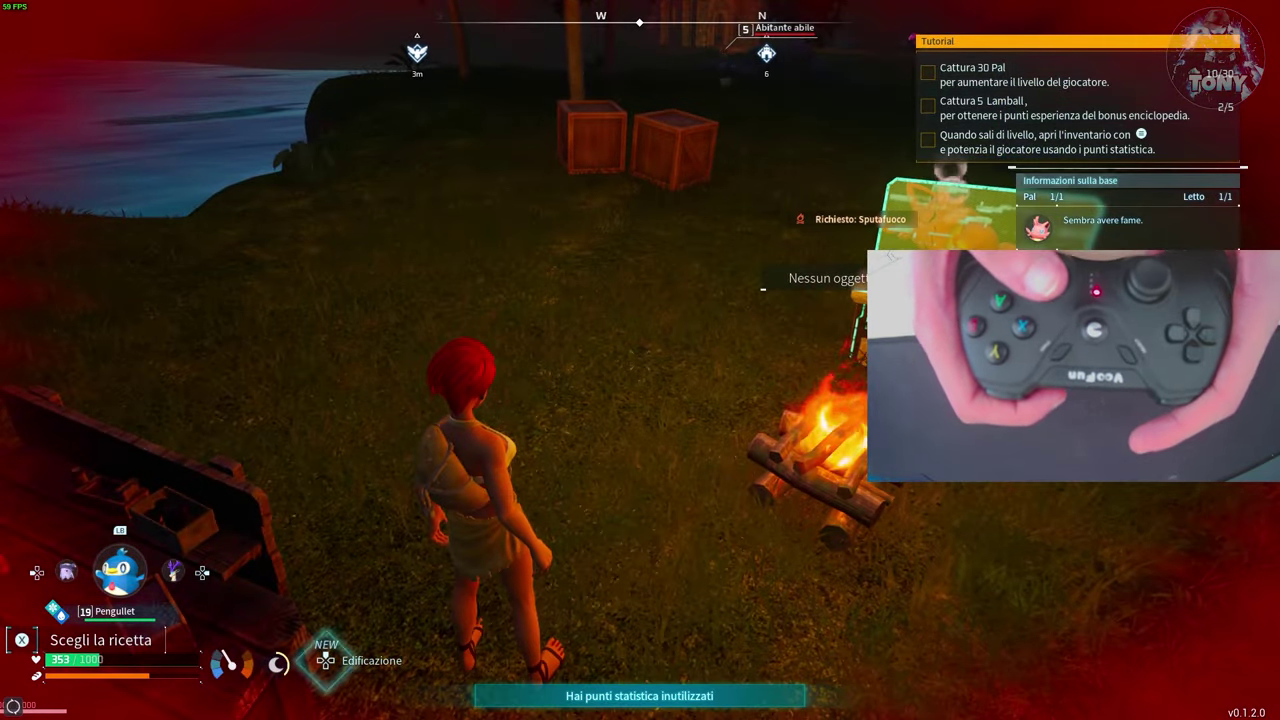
Step: Run the character around the glowing green-panelled chest and stop near the sleeping Pal, turned towards the camera
key("w")
key("d")
key("w")
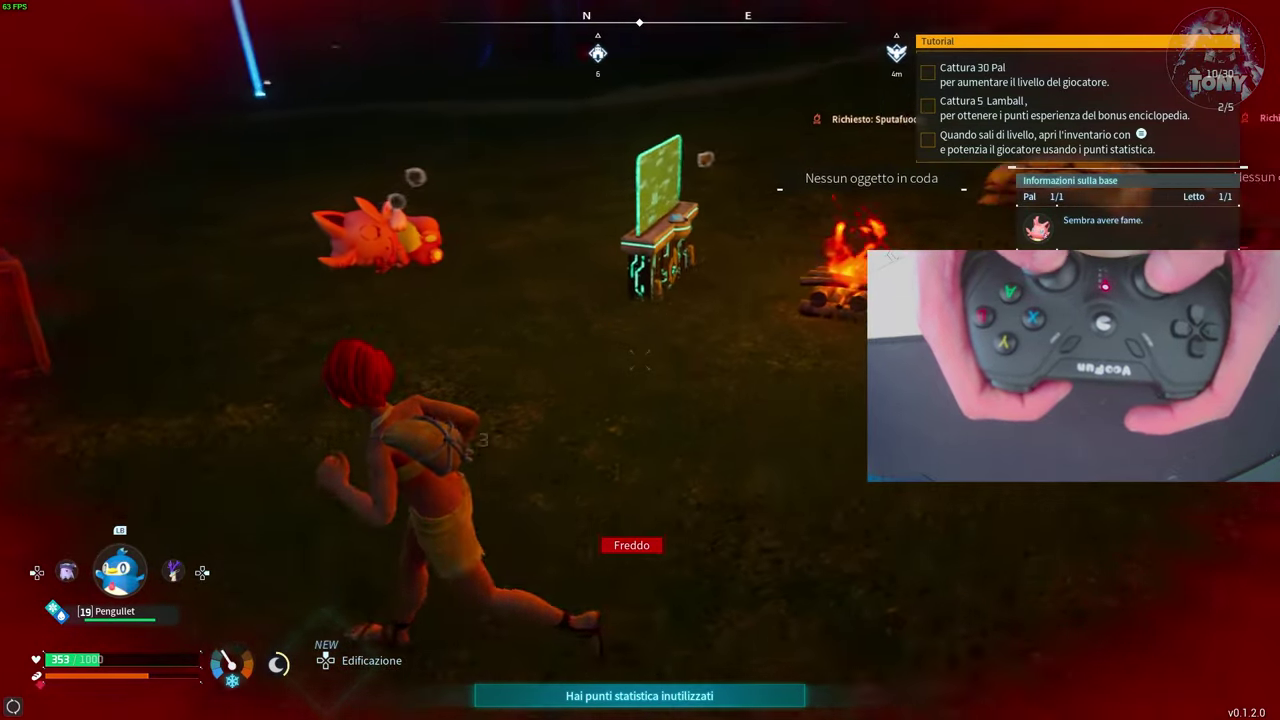
key("w")
key("w")
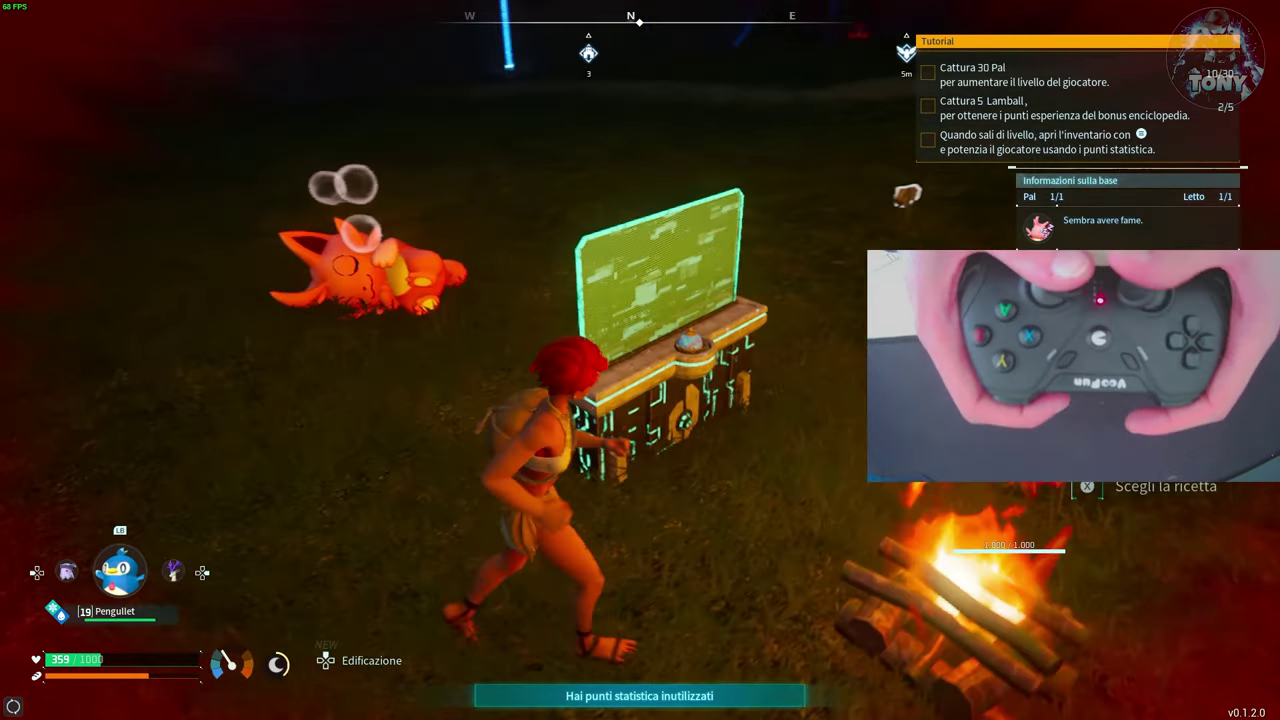
key("a")
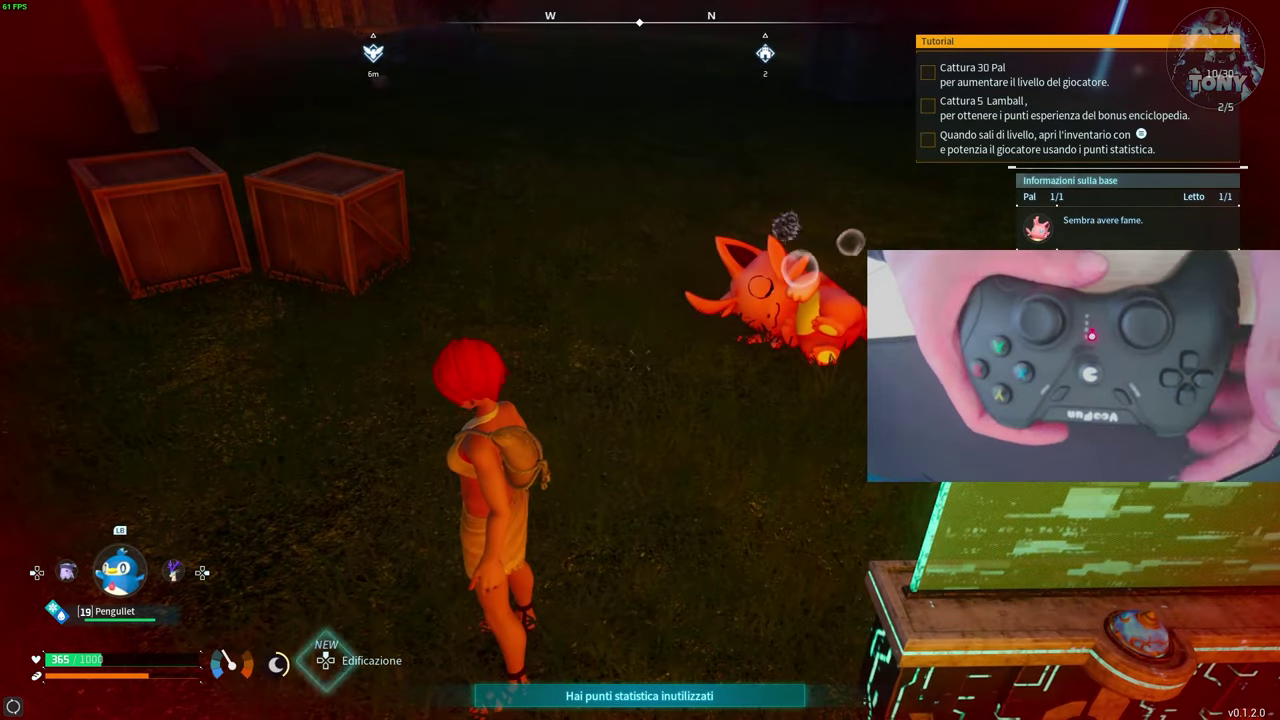
key("s")
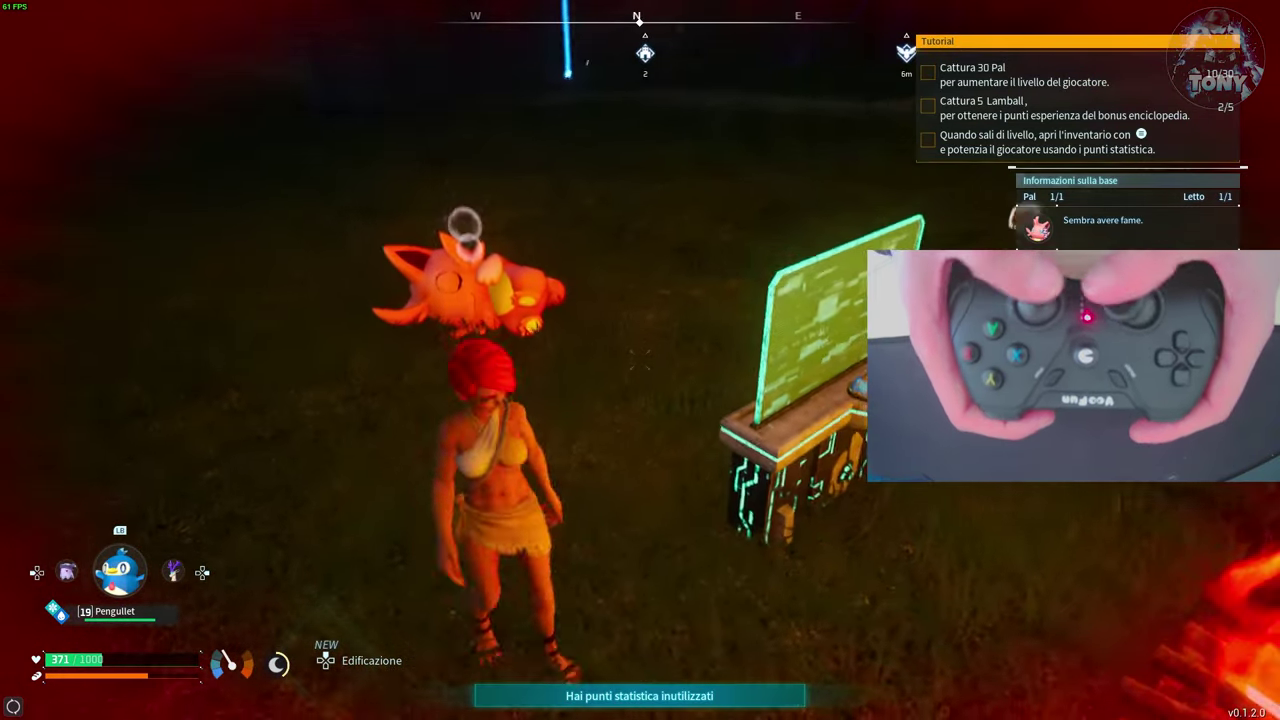
Step: Run the character past the campfire to the shore beside the glowing winged statue and back to the workbench
key("d")
key("w")
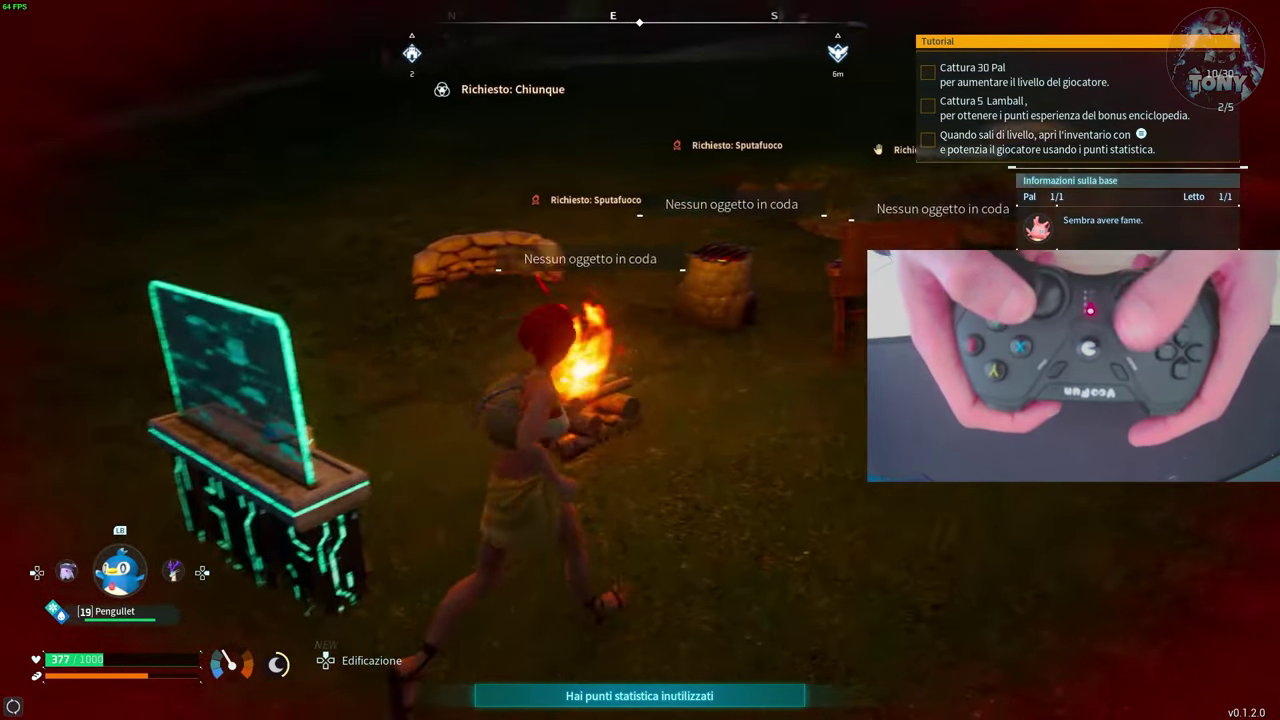
key("d")
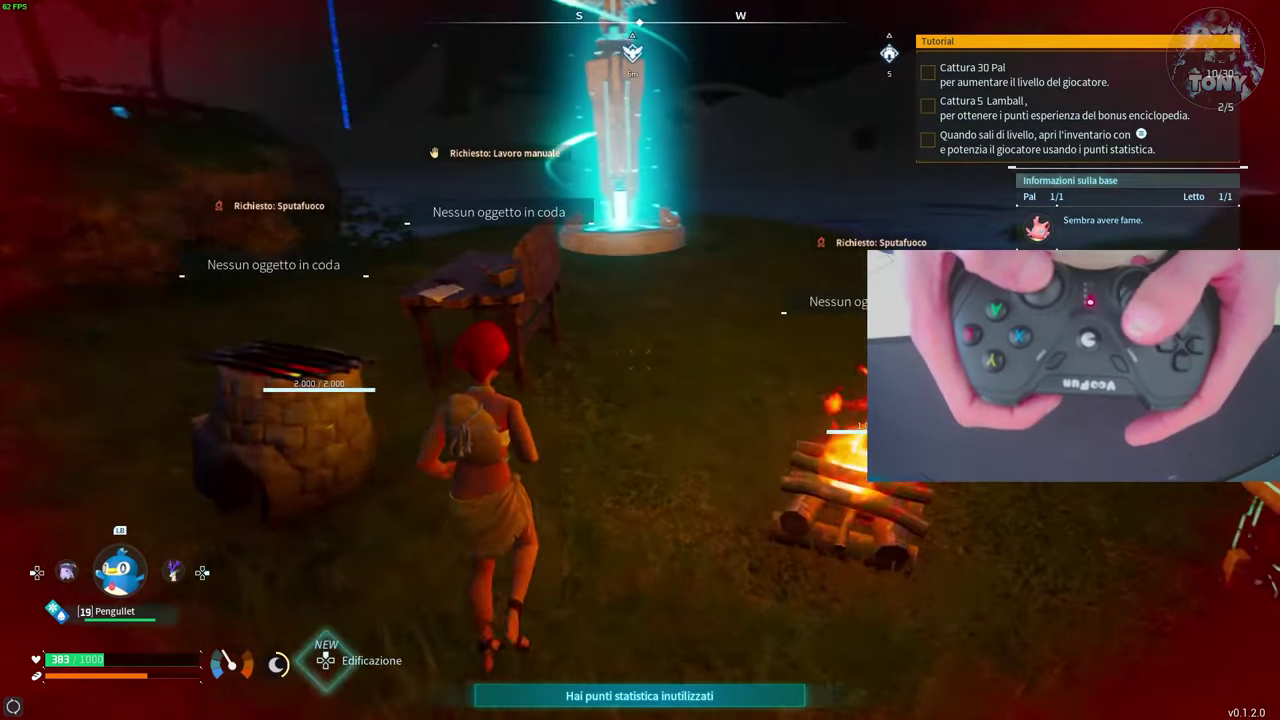
key("w")
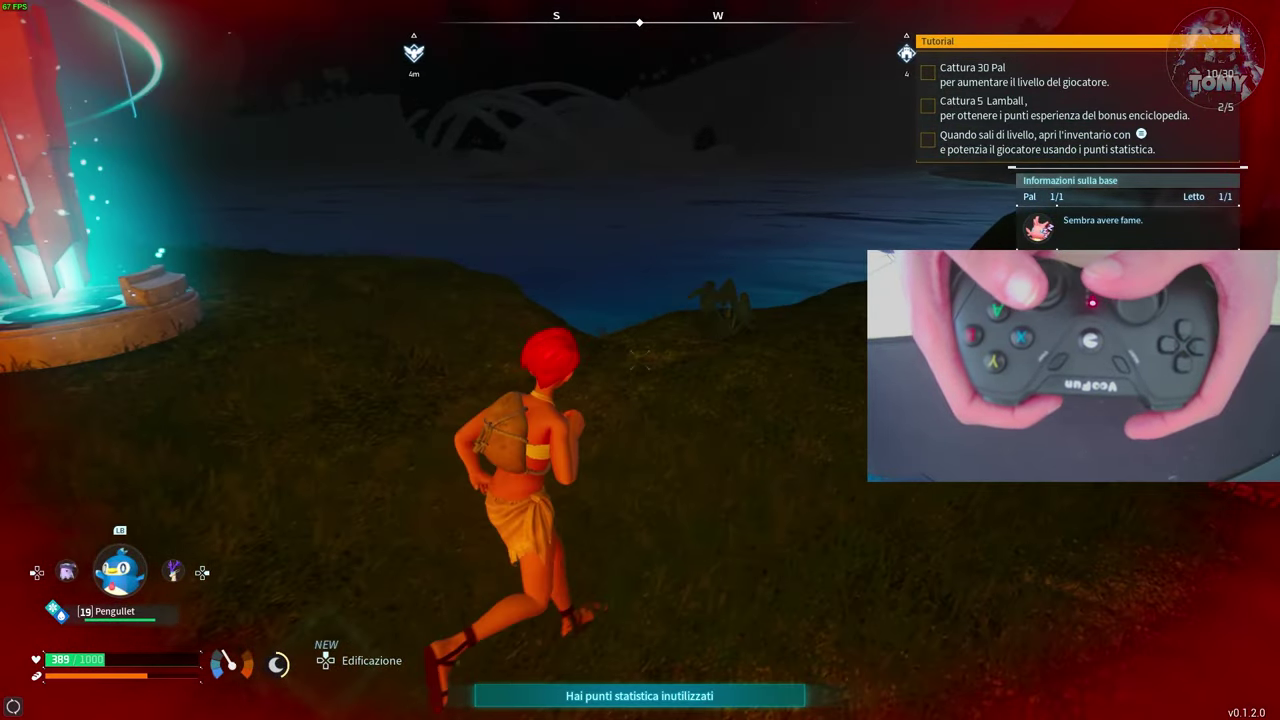
key("a")
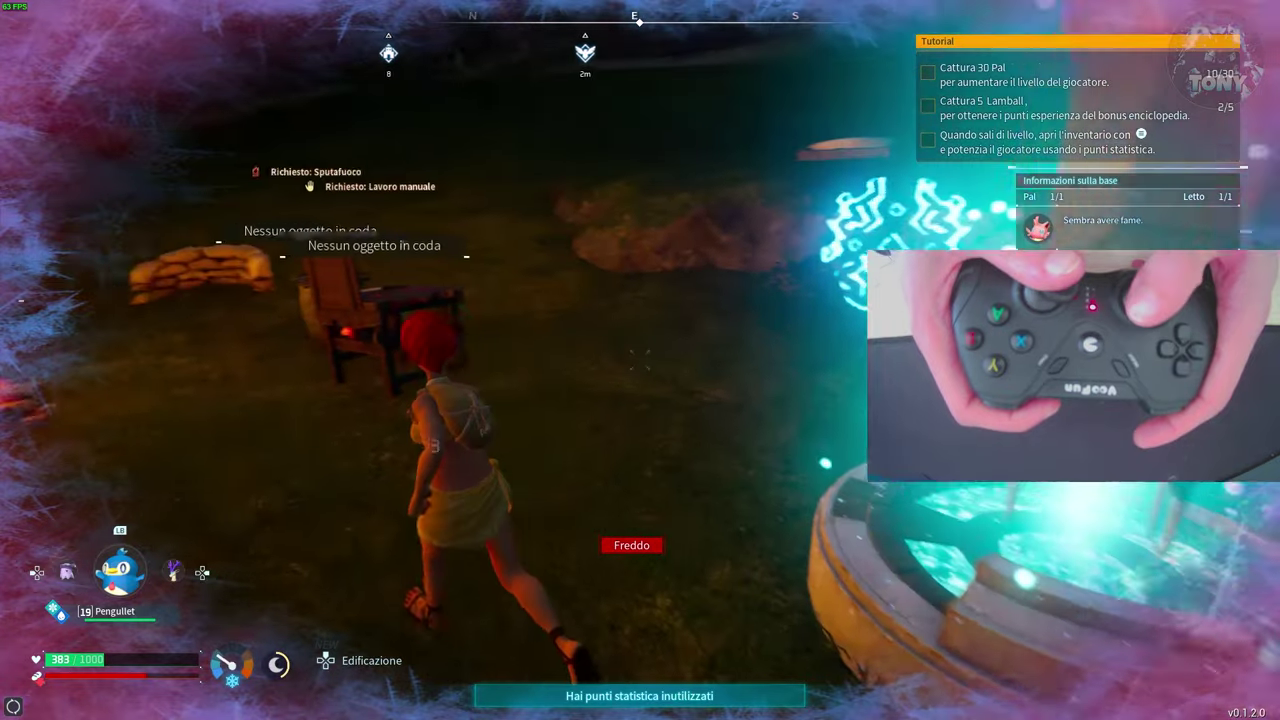
key("w")
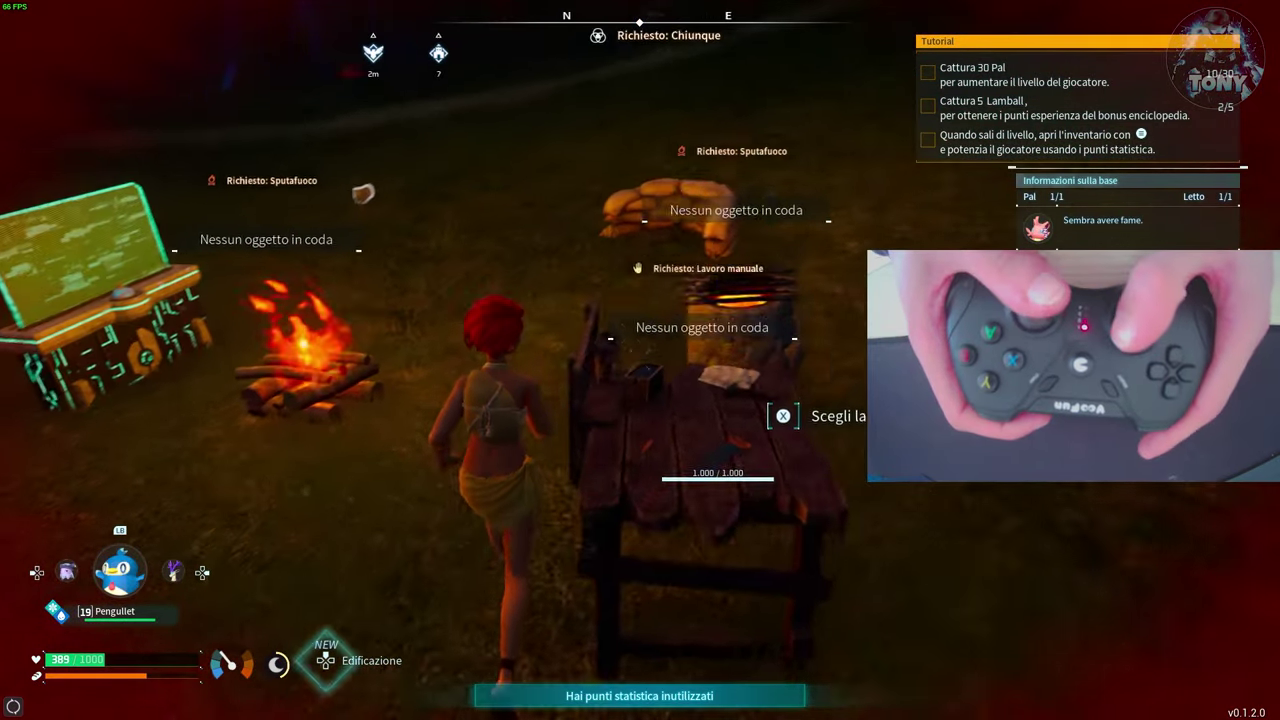
Step: Circle the character through the grass around the campfire and stop next to it, facing the camera
key("w")
key("a")
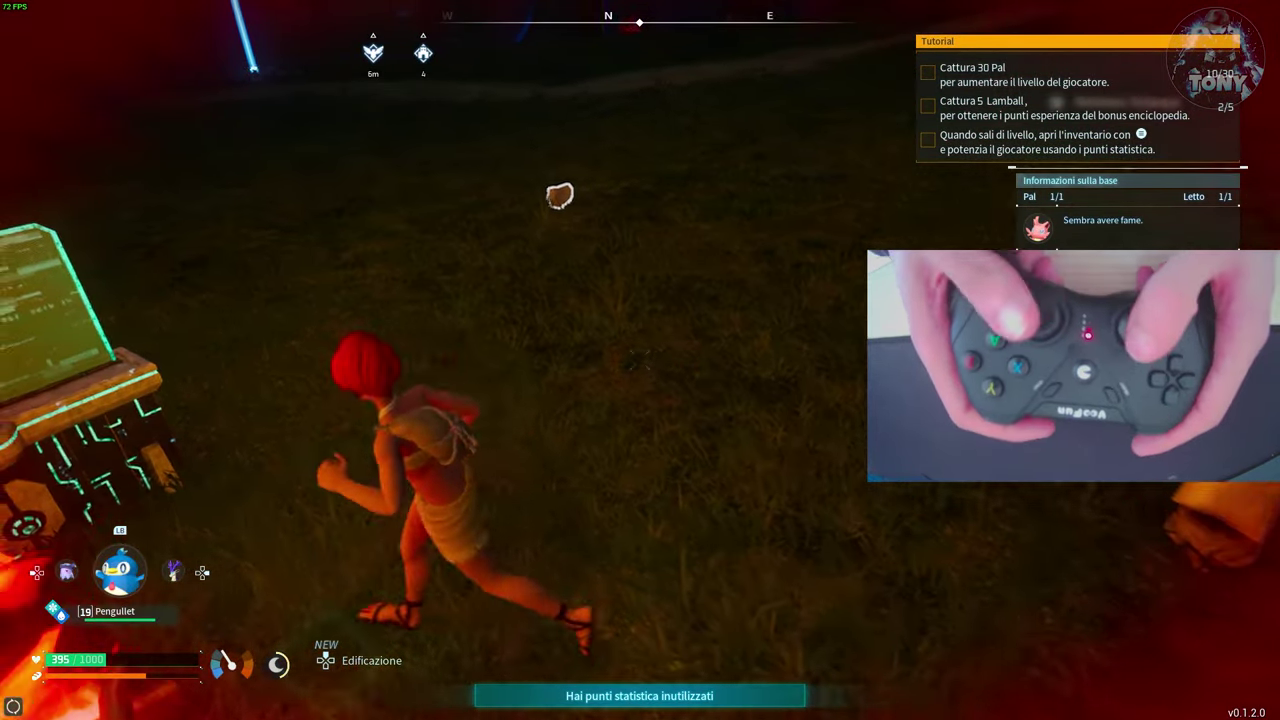
key("a")
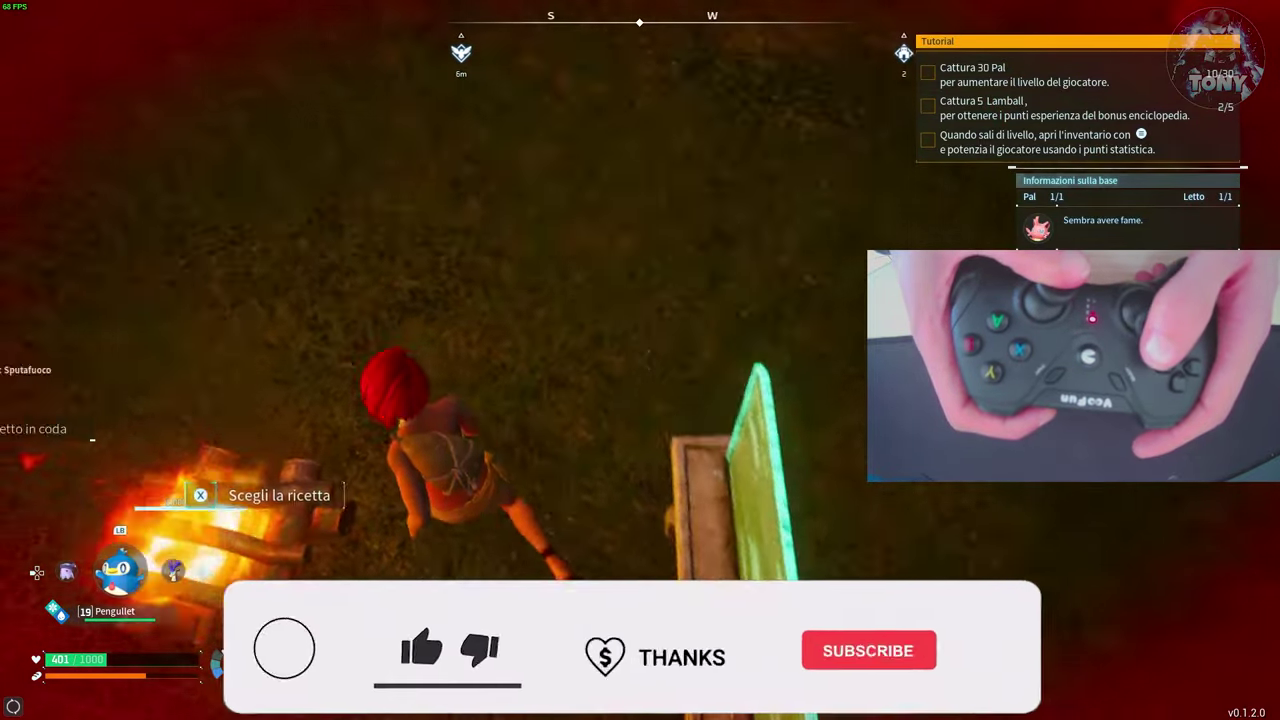
key("d")
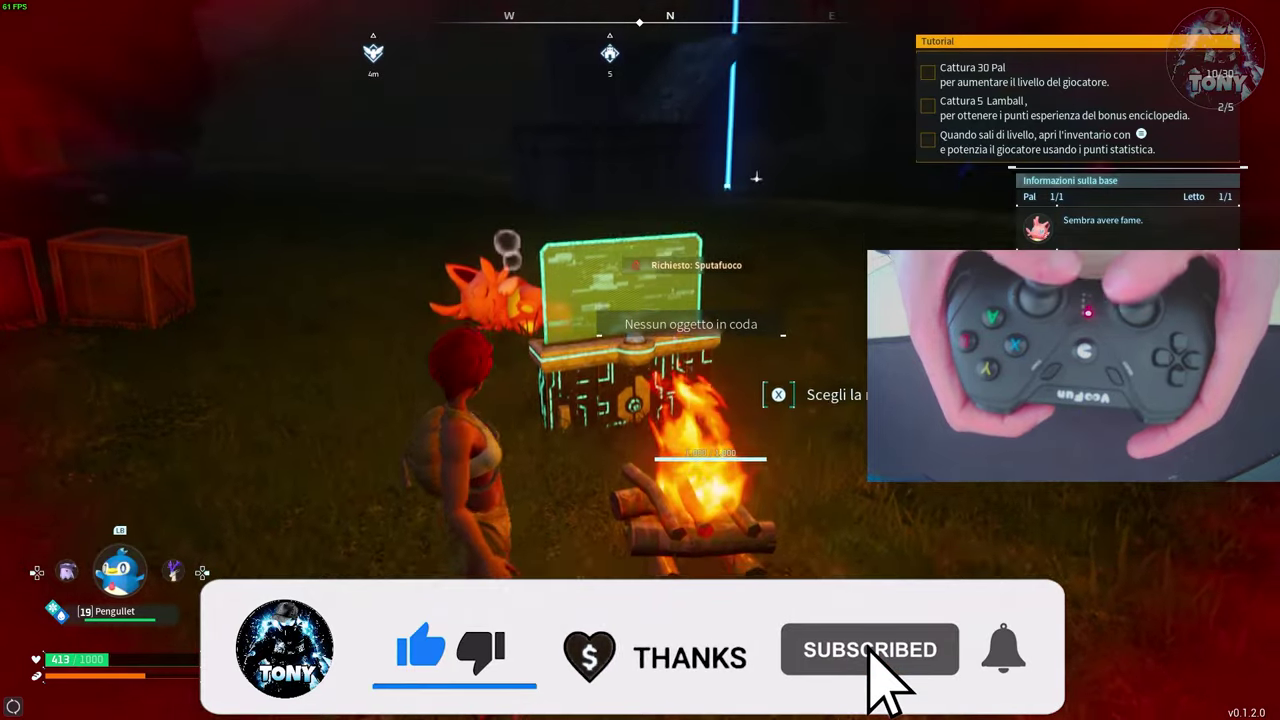
key("s")
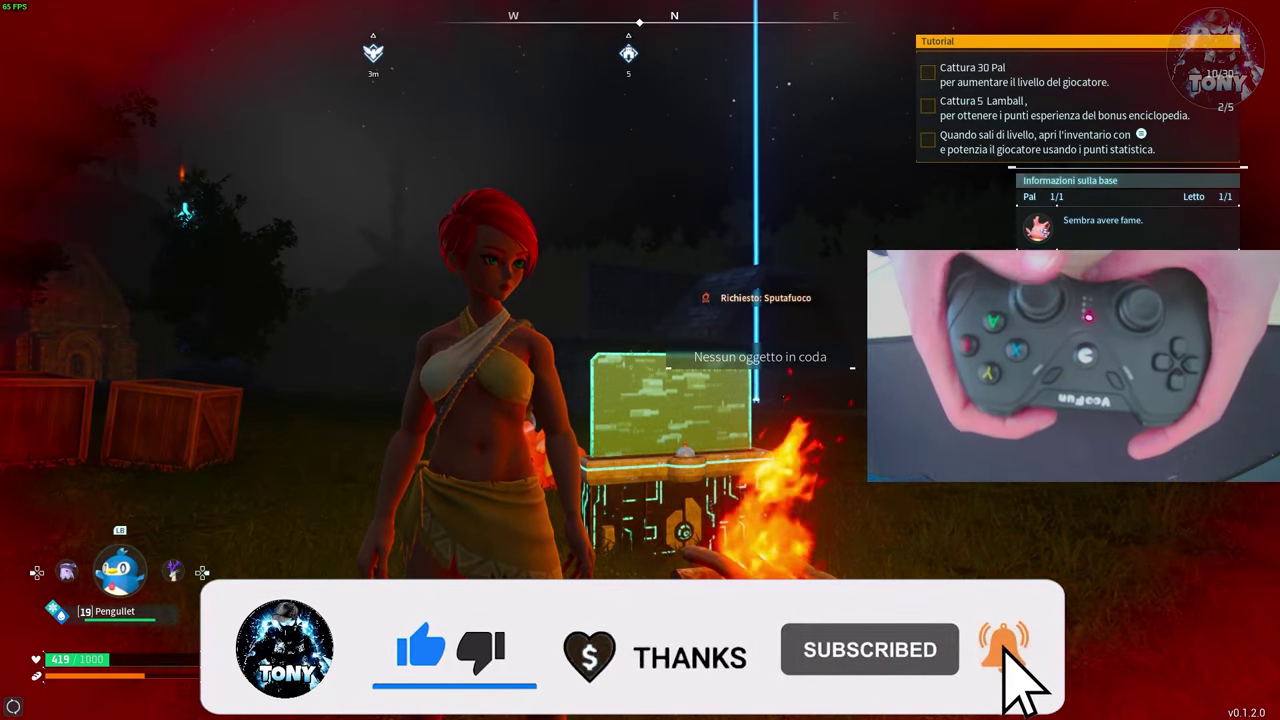